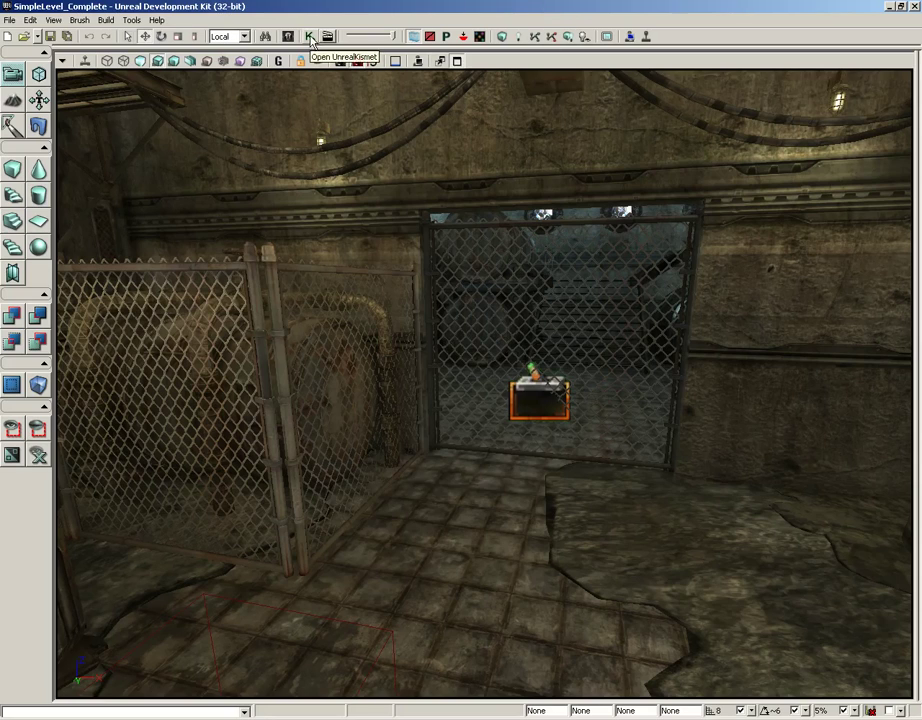
- Delete all nodes of the sliding gate's Kismet sequence and the trigger actor in front of the gate
{"action": "scroll", "coordinate": [665, 321], "scroll_direction": "up", "scroll_amount": 1}
{"action": "scroll", "coordinate": [665, 321], "scroll_direction": "up", "scroll_amount": 1}
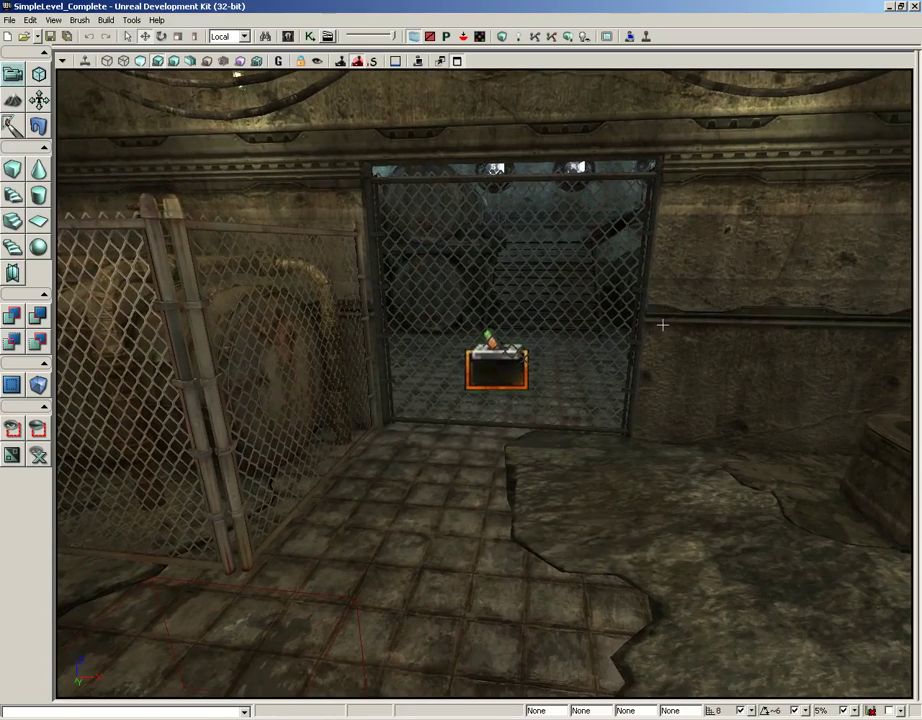
{"action": "left_click", "coordinate": [309, 36]}
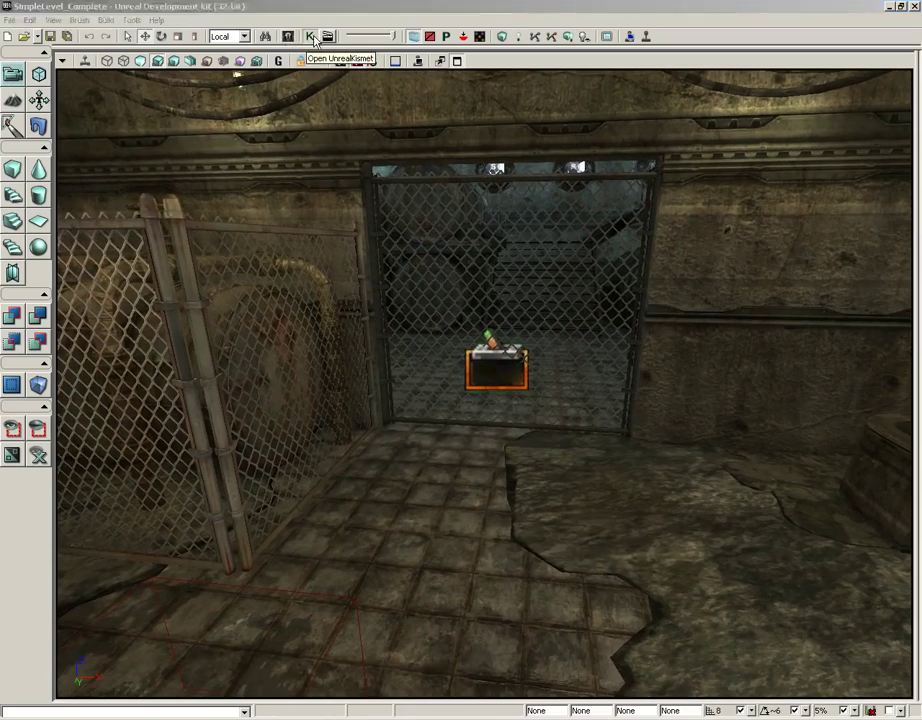
{"action": "left_click_drag", "start_coordinate": [144, 463], "coordinate": [893, 113], "text": "ctrl+alt"}
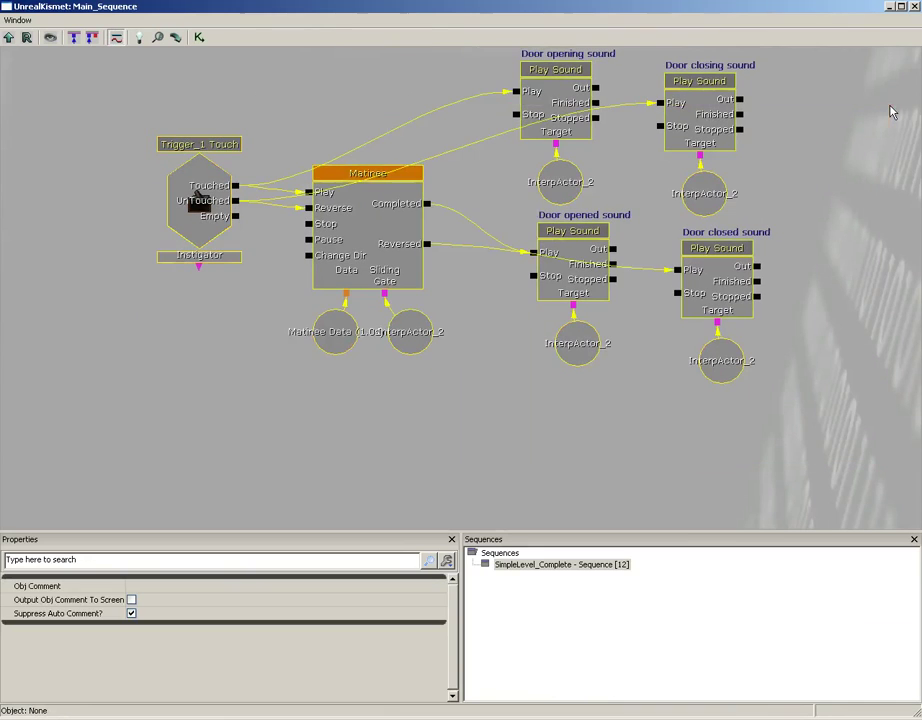
{"action": "key", "text": "Delete"}
{"action": "left_click", "coordinate": [913, 7]}
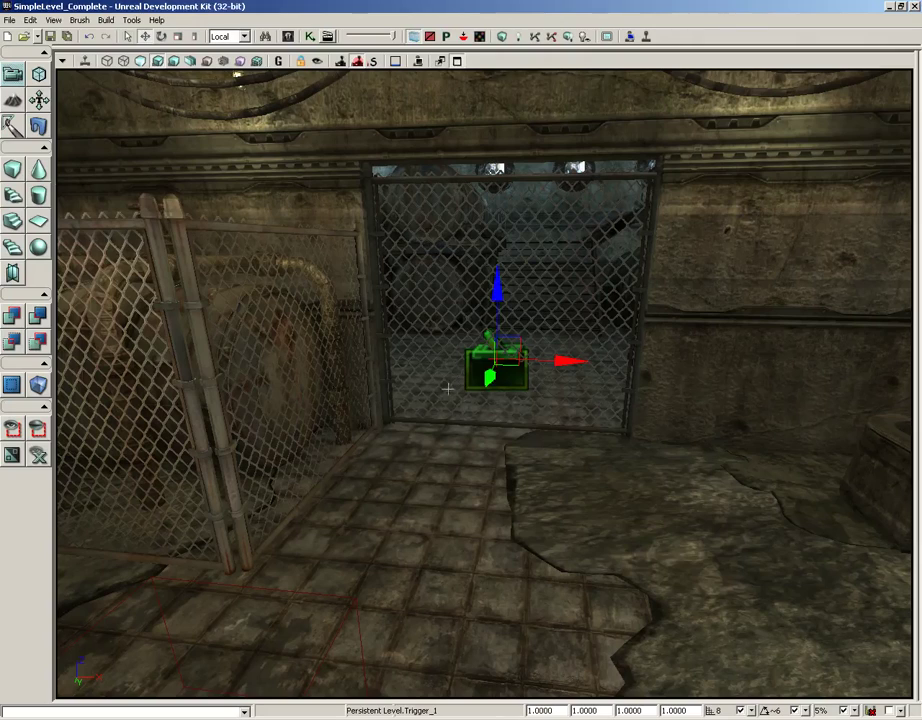
{"action": "key", "text": "Delete"}
- Find the chain-link gate's mesh S_HU_Deco_SM_Chainlink02_B in the Content Browser and replace the gate with a RigidBody of that mesh
{"action": "left_click_drag", "start_coordinate": [430, 494], "coordinate": [435, 472]}
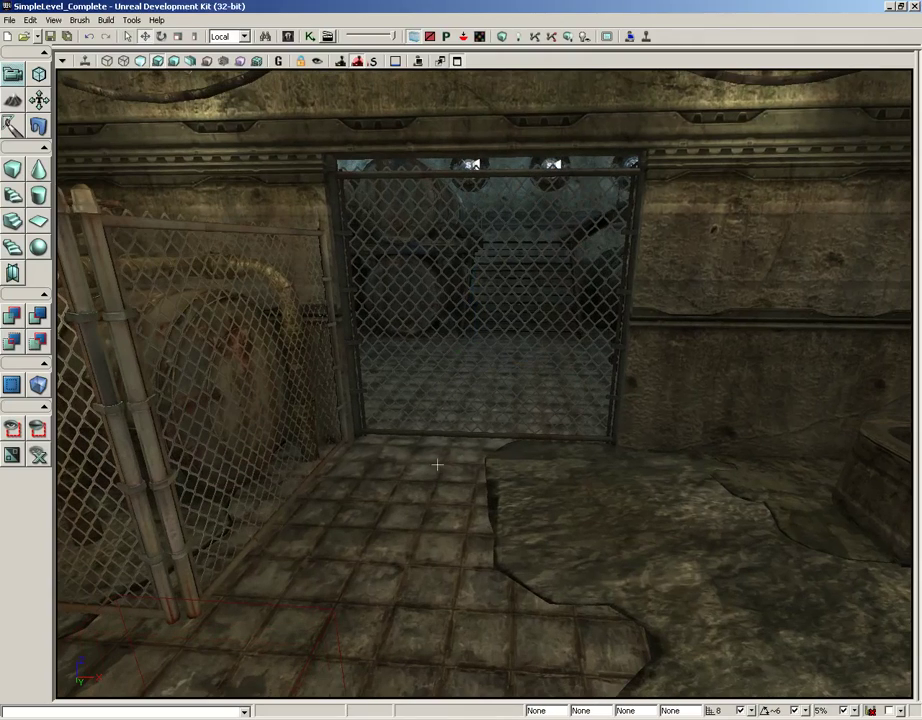
{"action": "left_click", "coordinate": [440, 172]}
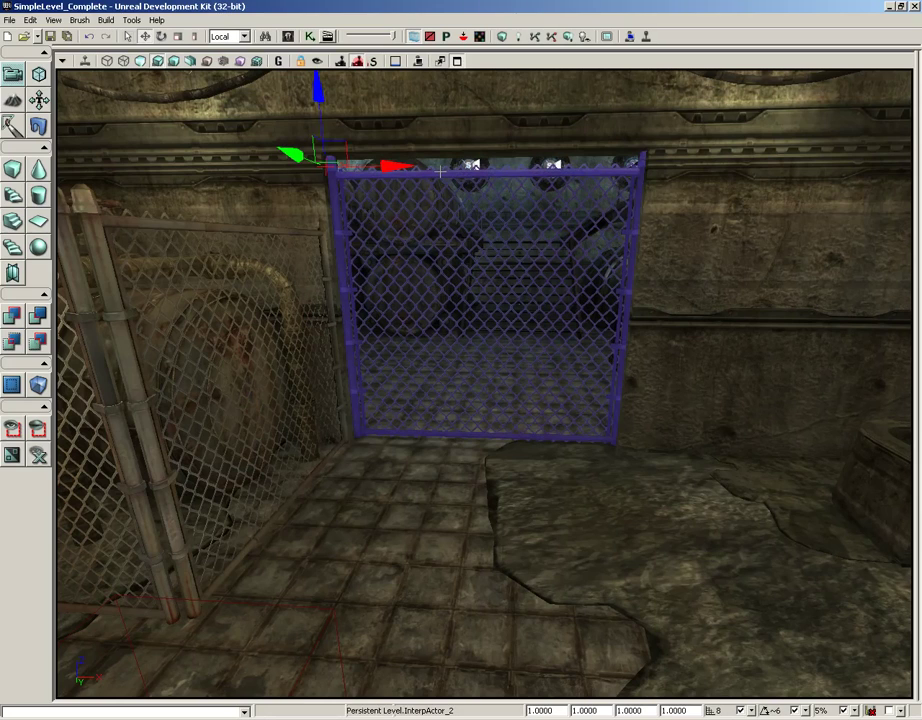
{"action": "right_click", "coordinate": [441, 174]}
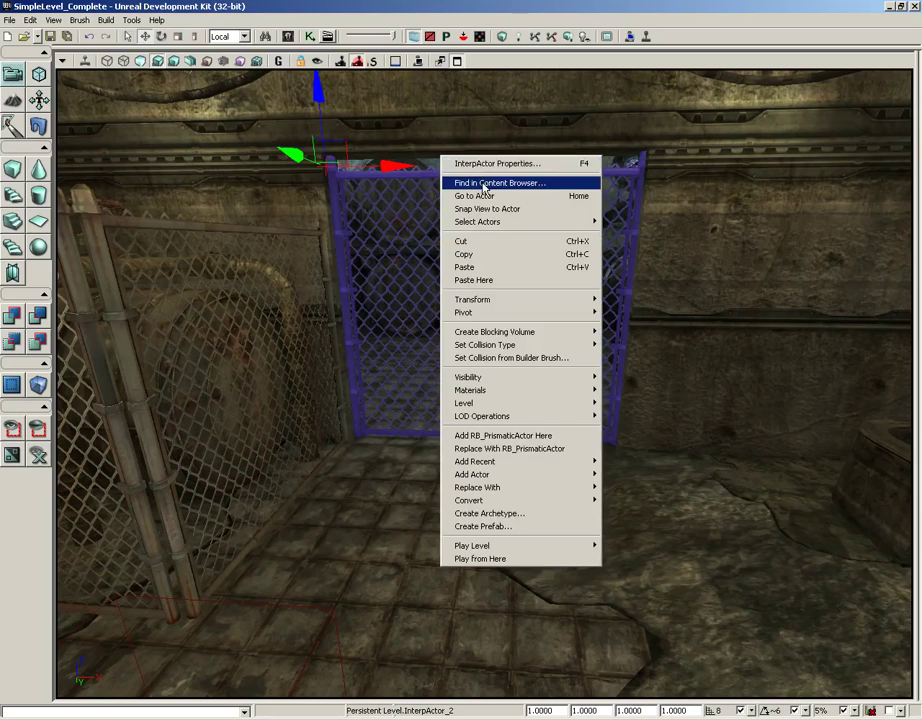
{"action": "left_click", "coordinate": [463, 184]}
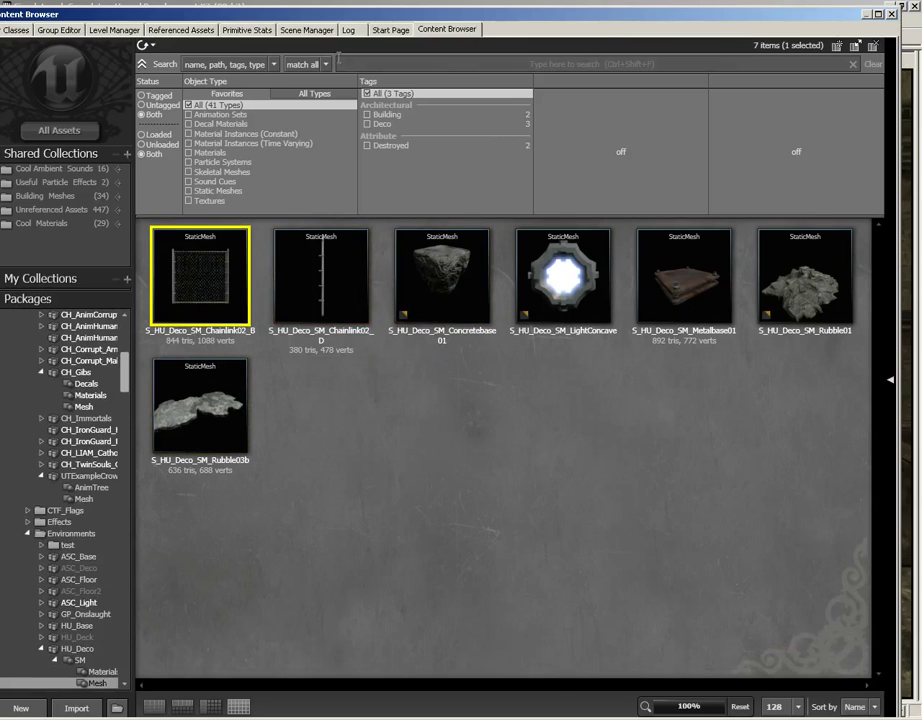
{"action": "left_click", "coordinate": [890, 14]}
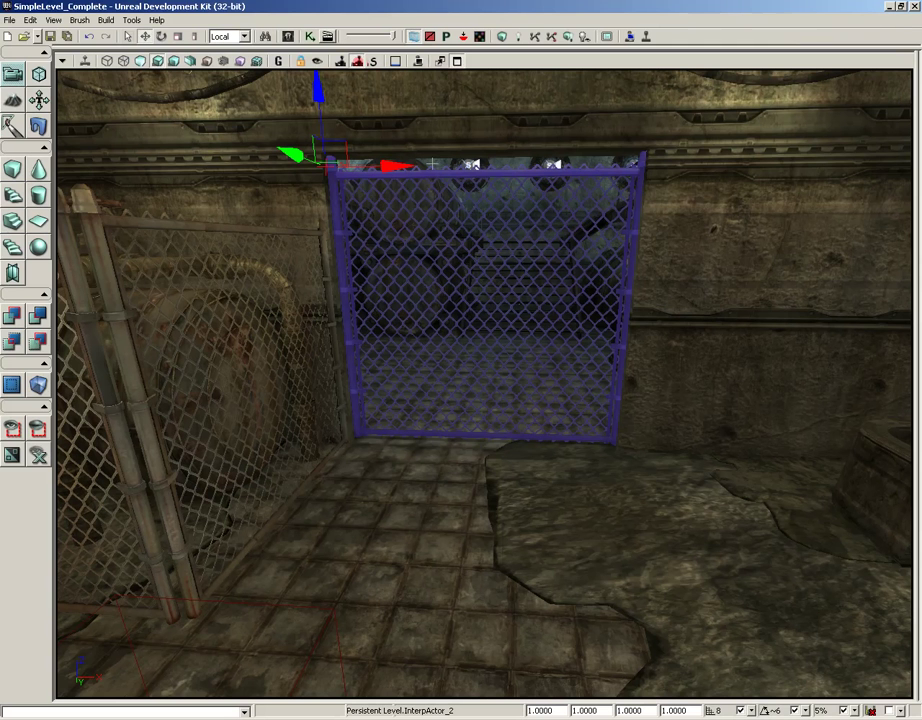
{"action": "right_click", "coordinate": [433, 164]}
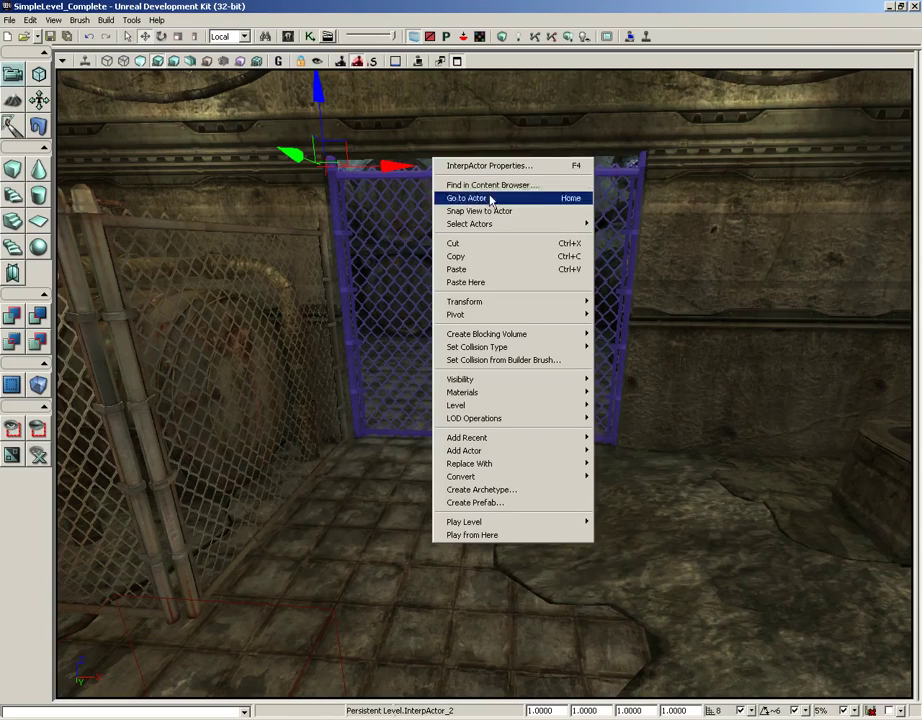
{"action": "mouse_move", "coordinate": [474, 467]}
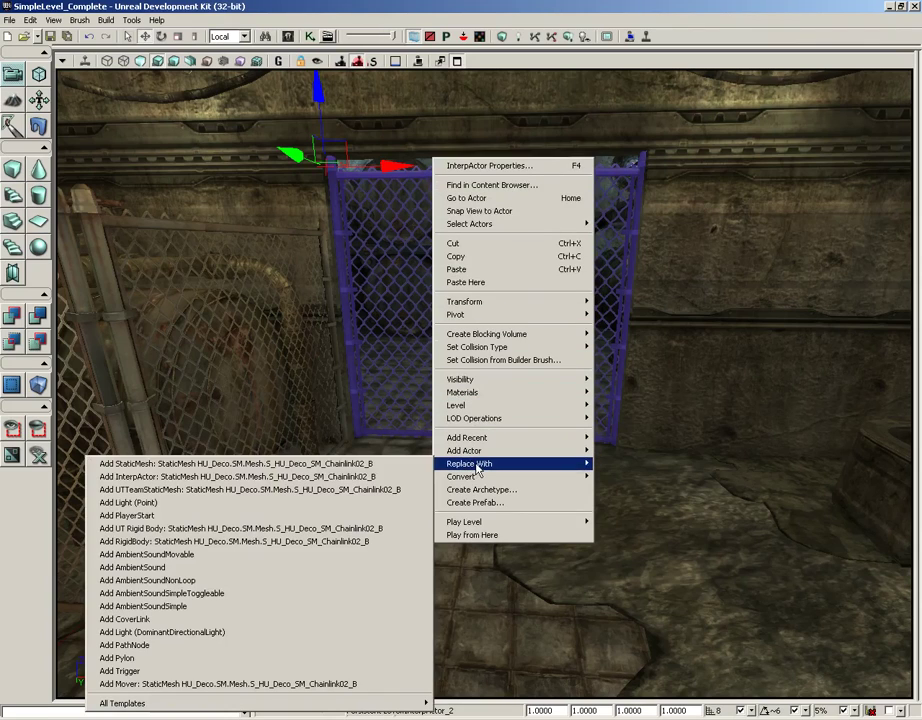
{"action": "left_click", "coordinate": [193, 541]}
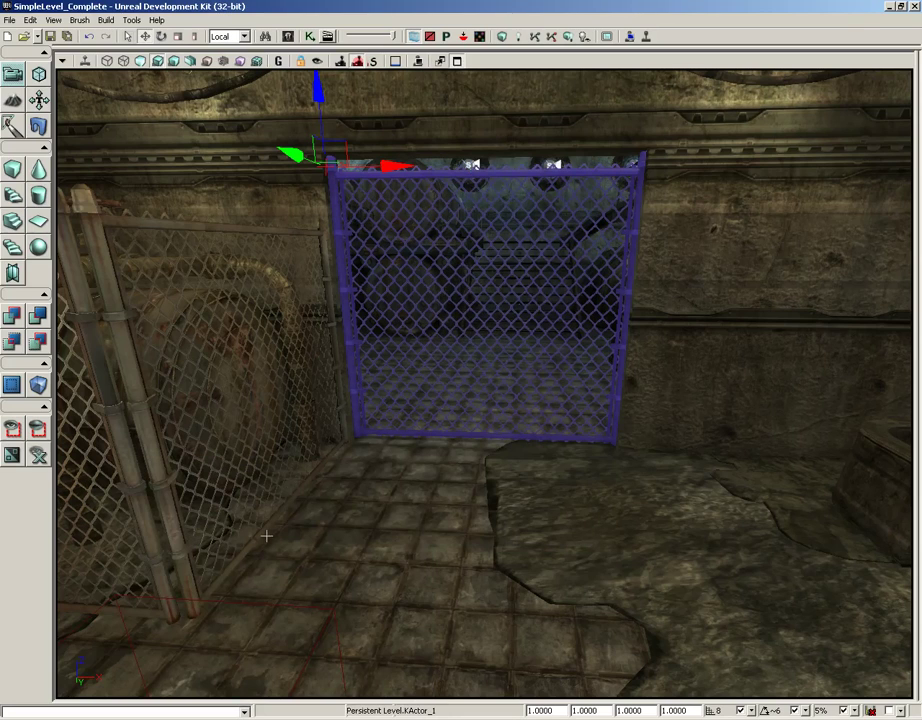
- Set the rigid-body gate's Z scale to 0.975 so it clears the doorway
{"action": "left_click_drag", "start_coordinate": [356, 519], "coordinate": [368, 498]}
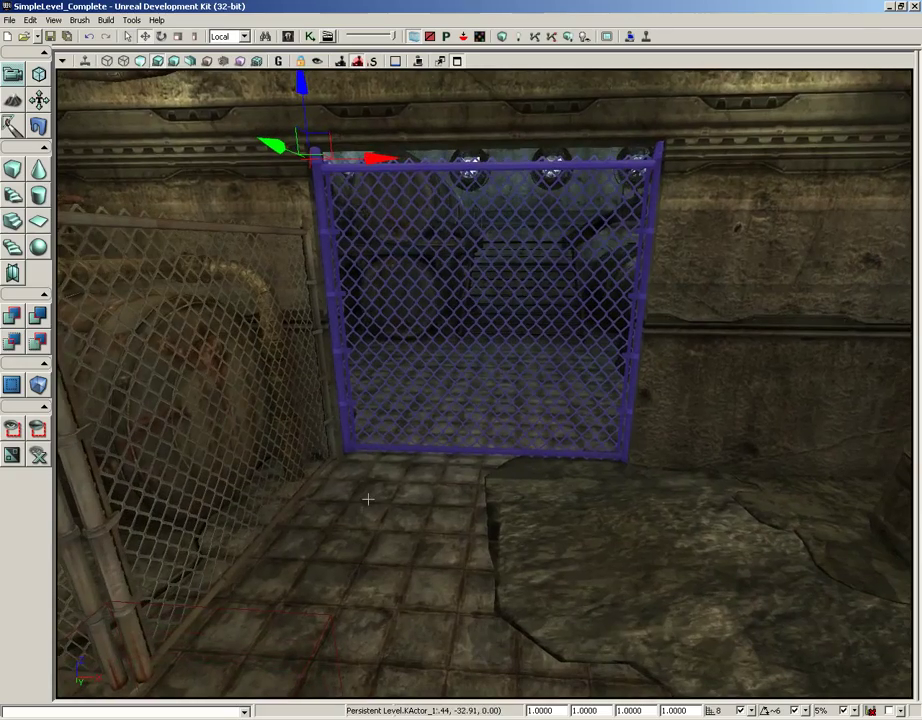
{"action": "left_click_drag", "start_coordinate": [427, 284], "coordinate": [384, 200]}
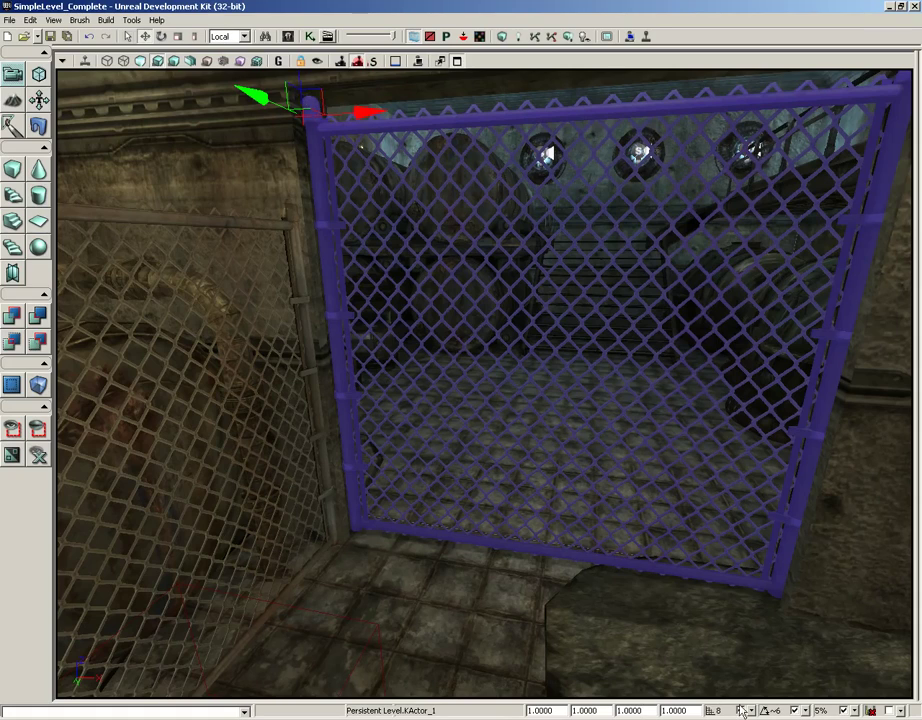
{"action": "left_click_drag", "start_coordinate": [550, 708], "coordinate": [622, 710]}
{"action": "left_click_drag", "start_coordinate": [689, 709], "coordinate": [655, 711]}
{"action": "type", "text": "1."}
{"action": "type", "text": "975"}
{"action": "key", "text": "Return"}
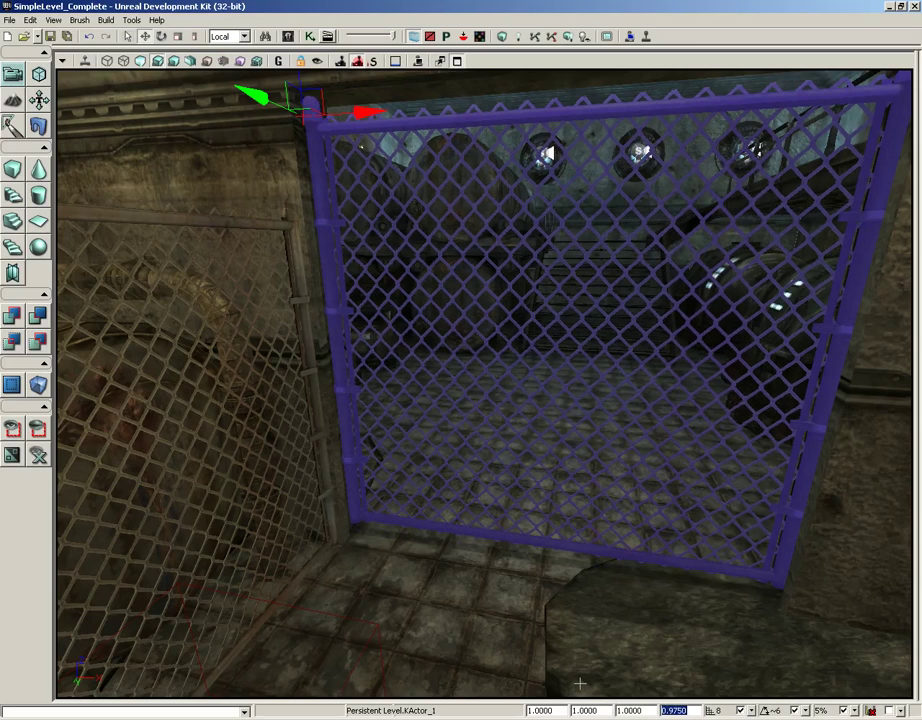
- Play the level from the floor in front of the gate and shoot the gate to test its physics
{"action": "left_click_drag", "start_coordinate": [596, 643], "coordinate": [481, 603]}
{"action": "right_click", "coordinate": [450, 593]}
{"action": "left_click", "coordinate": [482, 581]}
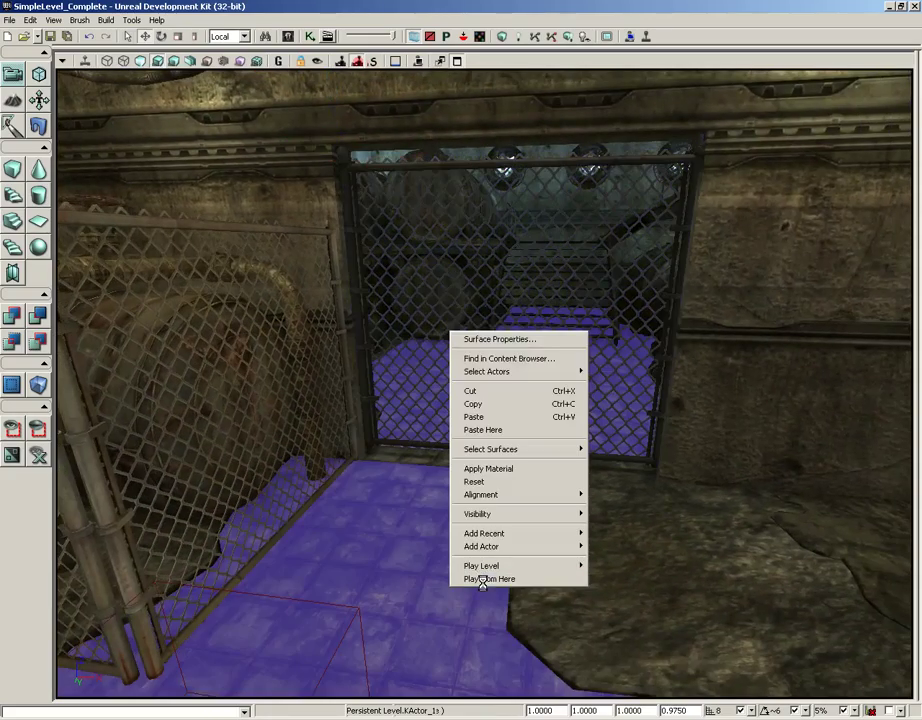
{"action": "left_click", "coordinate": [482, 579]}
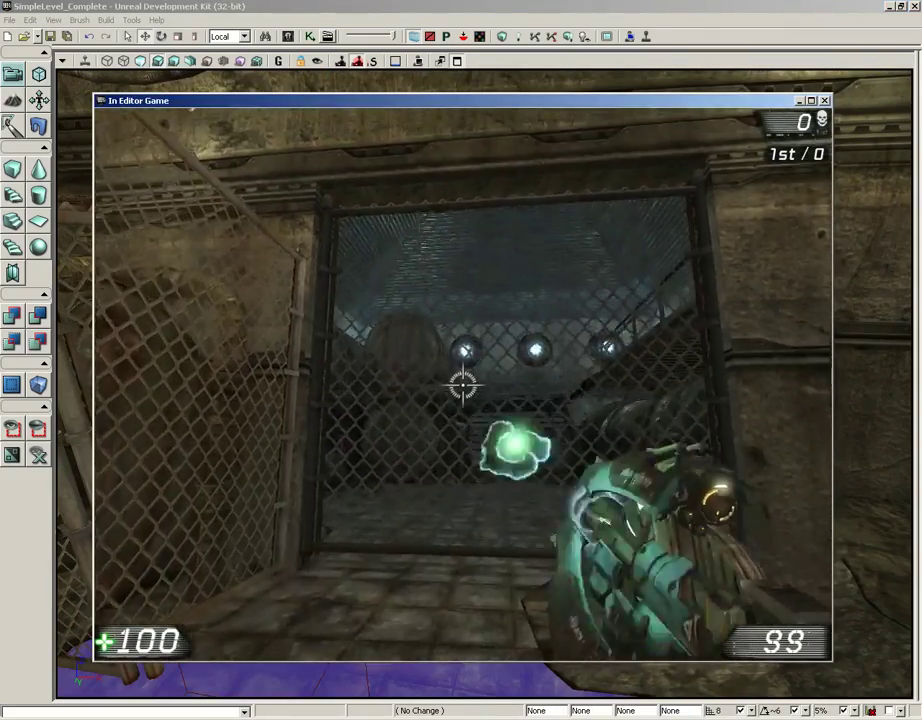
{"action": "left_click", "coordinate": [463, 385]}
{"action": "left_click", "coordinate": [463, 385]}
{"action": "left_click", "coordinate": [463, 385]}
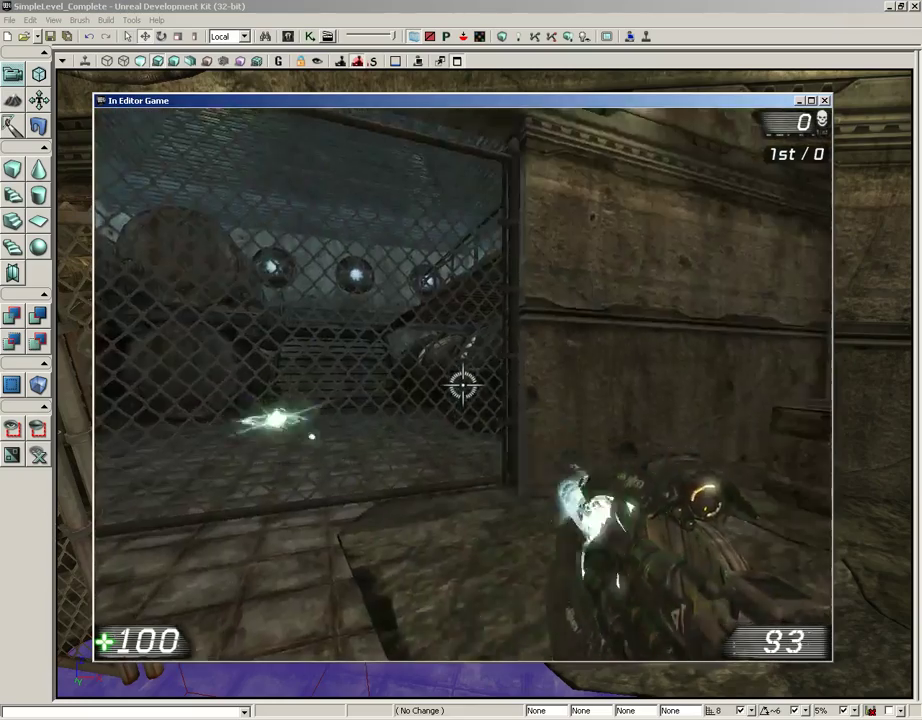
{"action": "left_click", "coordinate": [463, 385]}
{"action": "left_click", "coordinate": [463, 385]}
{"action": "left_click", "coordinate": [463, 385]}
{"action": "left_click", "coordinate": [463, 385]}
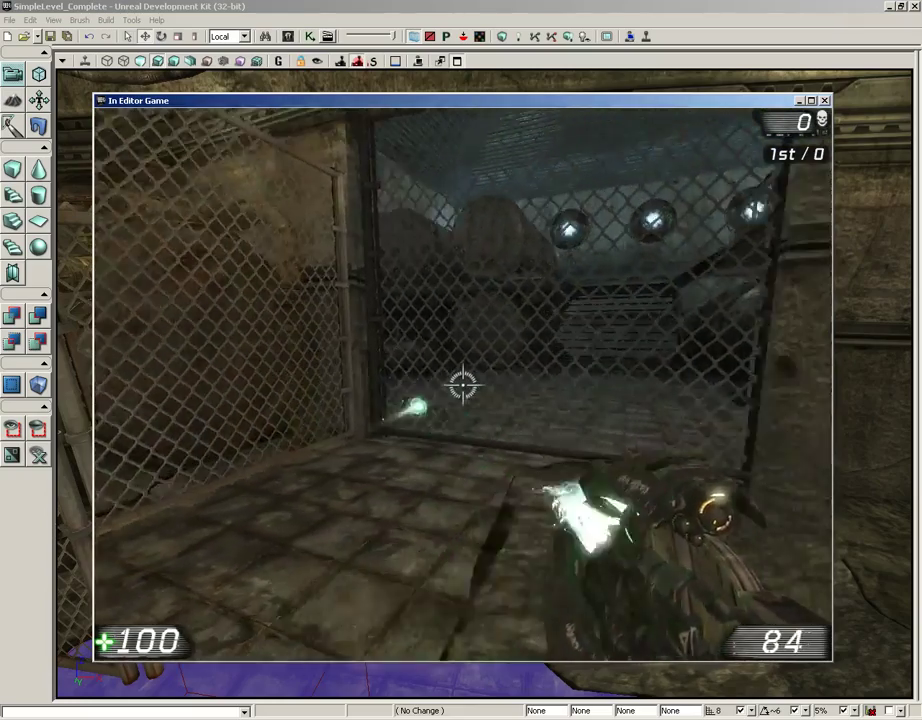
{"action": "left_click", "coordinate": [463, 385]}
{"action": "key", "text": "s"}
{"action": "left_click", "coordinate": [463, 385]}
{"action": "left_click", "coordinate": [463, 385]}
{"action": "key", "text": "w"}
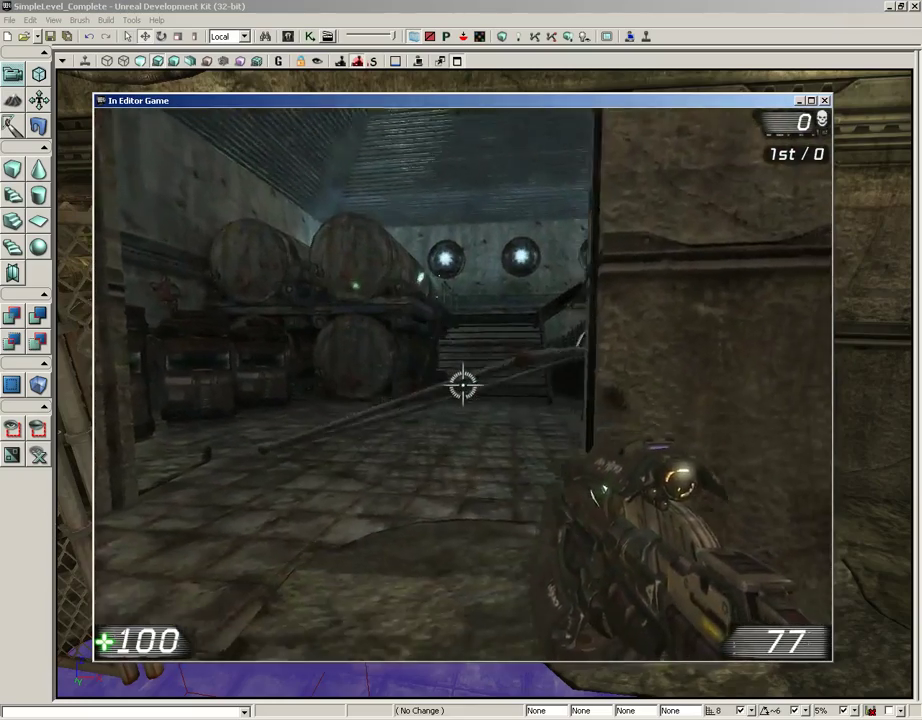
- Switch to the Physics Gun, grab and throw the fallen gate, and end the play session
{"action": "key", "text": "a"}
{"action": "key", "text": "1"}
{"action": "key", "text": "s"}
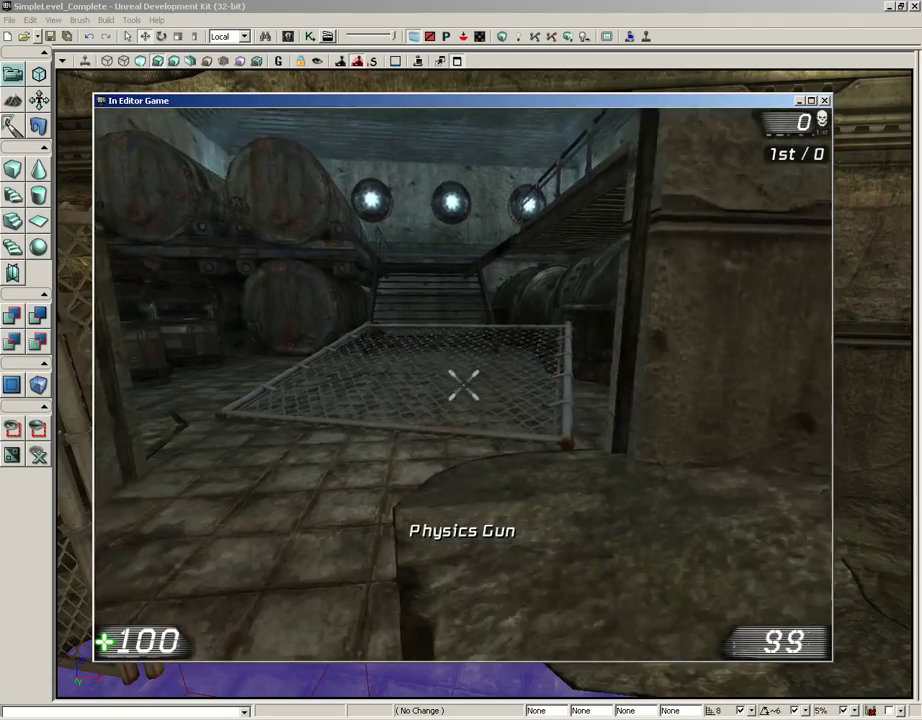
{"action": "right_click_drag", "start_coordinate": [463, 385], "coordinate": [463, 385]}
{"action": "key", "text": "w"}
{"action": "key", "text": "s"}
{"action": "left_click", "coordinate": [463, 385]}
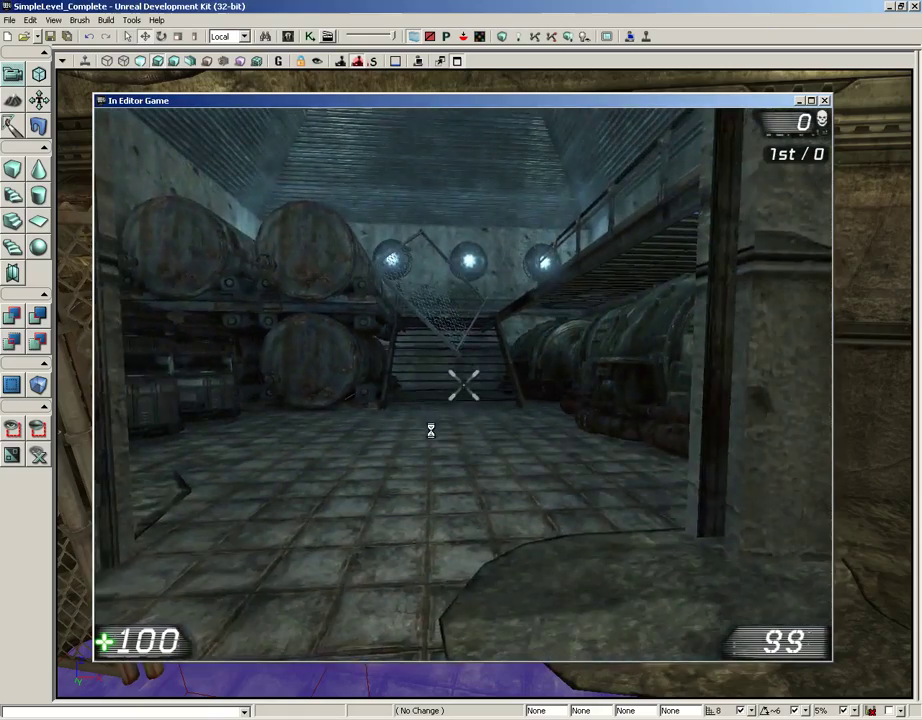
{"action": "key", "text": "Escape"}
- Play again from the floor before the gate, pull the gate out of the doorway with the Physics Gun, and end the session
{"action": "right_click", "coordinate": [420, 560]}
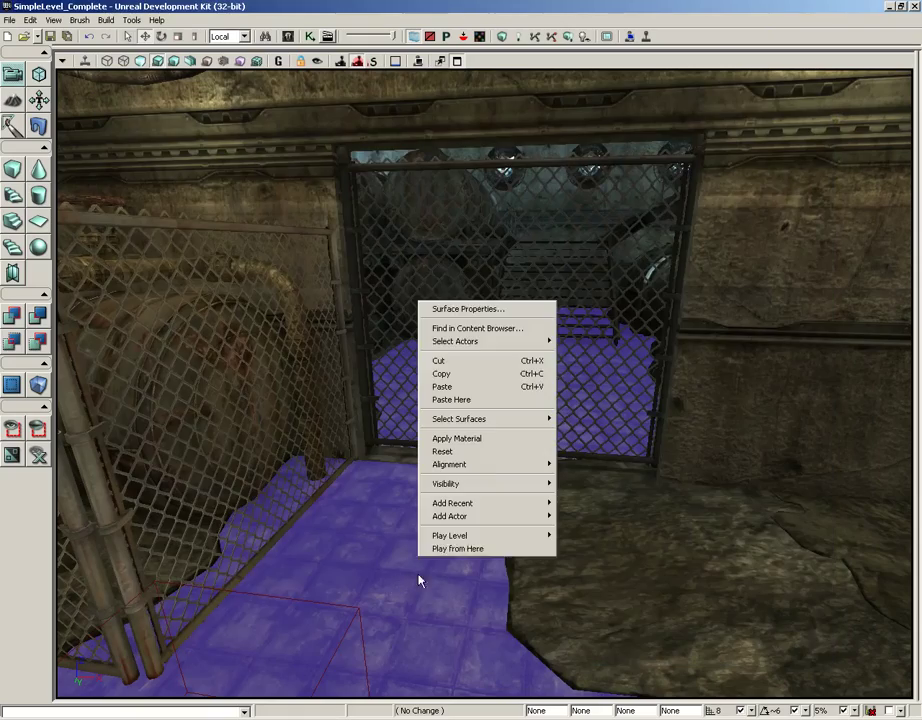
{"action": "left_click", "coordinate": [446, 547]}
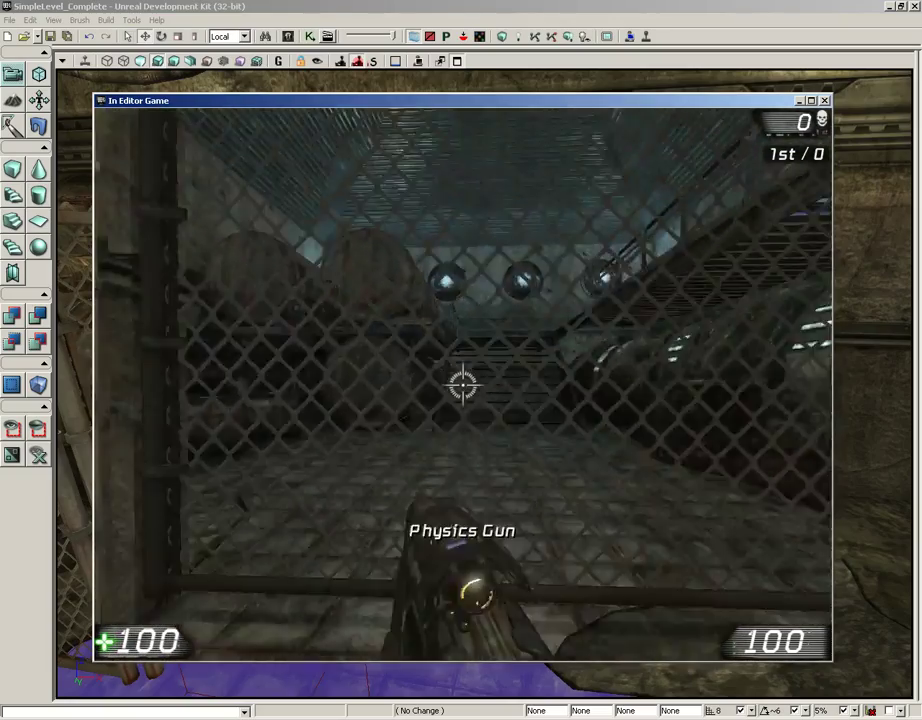
{"action": "key", "text": "s"}
{"action": "left_click", "coordinate": [463, 385]}
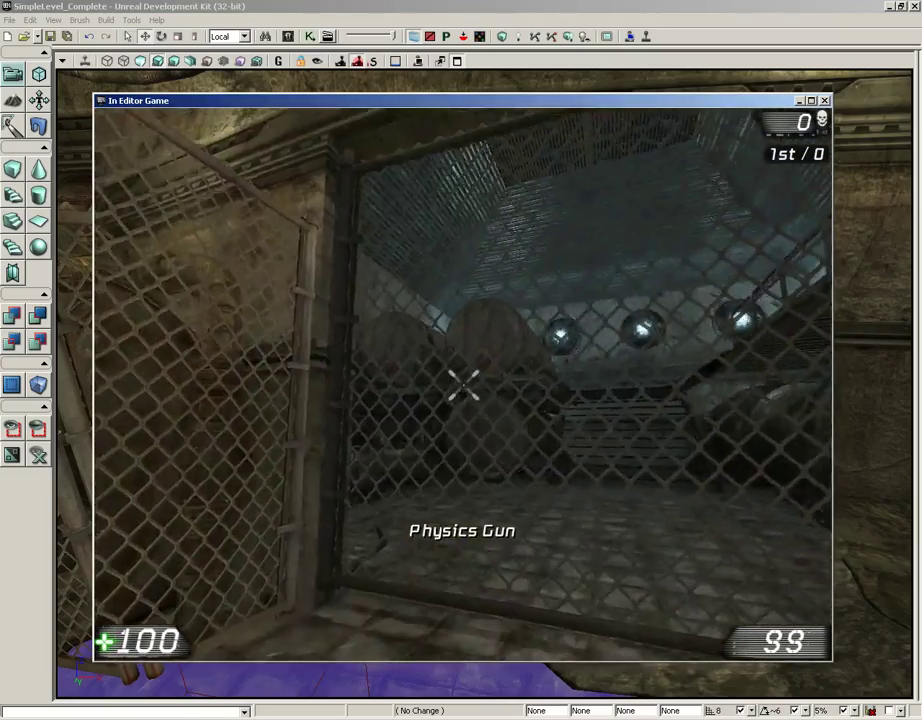
{"action": "key", "text": "s"}
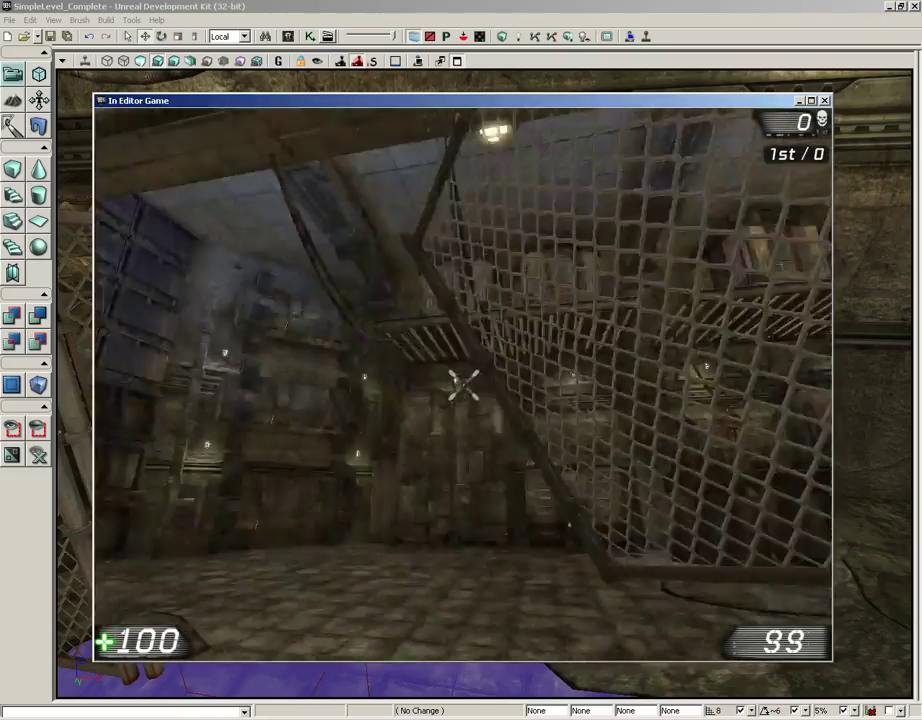
{"action": "key", "text": "w"}
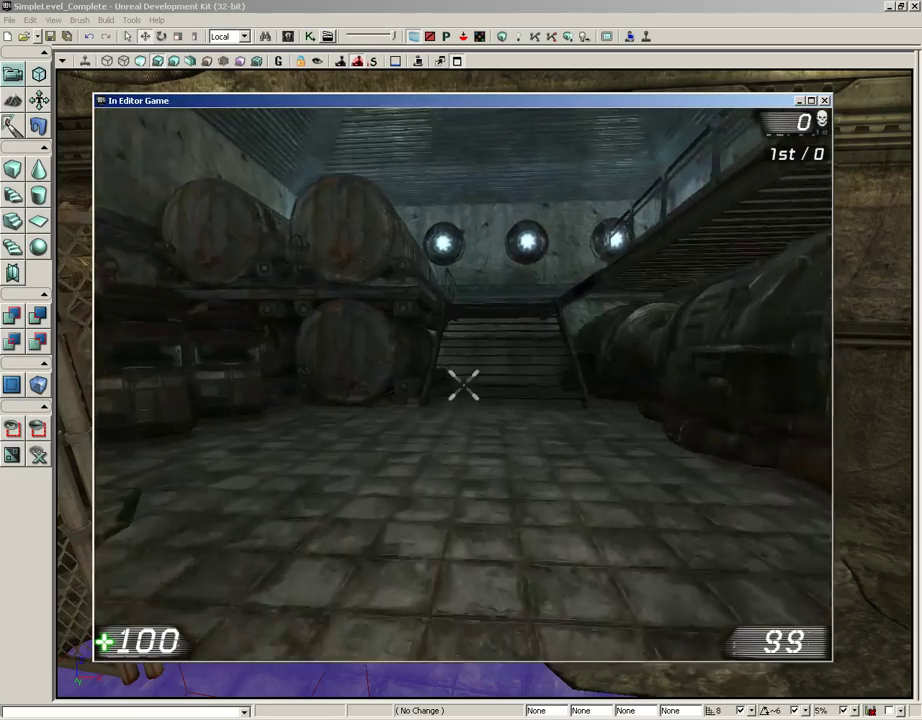
{"action": "key", "text": "w"}
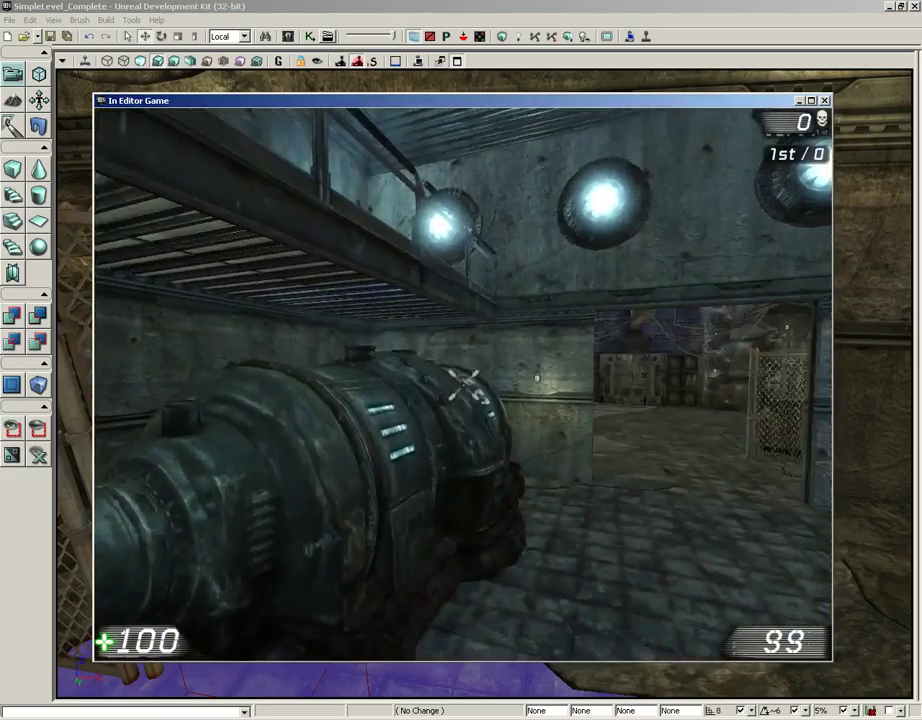
{"action": "key", "text": "Escape"}
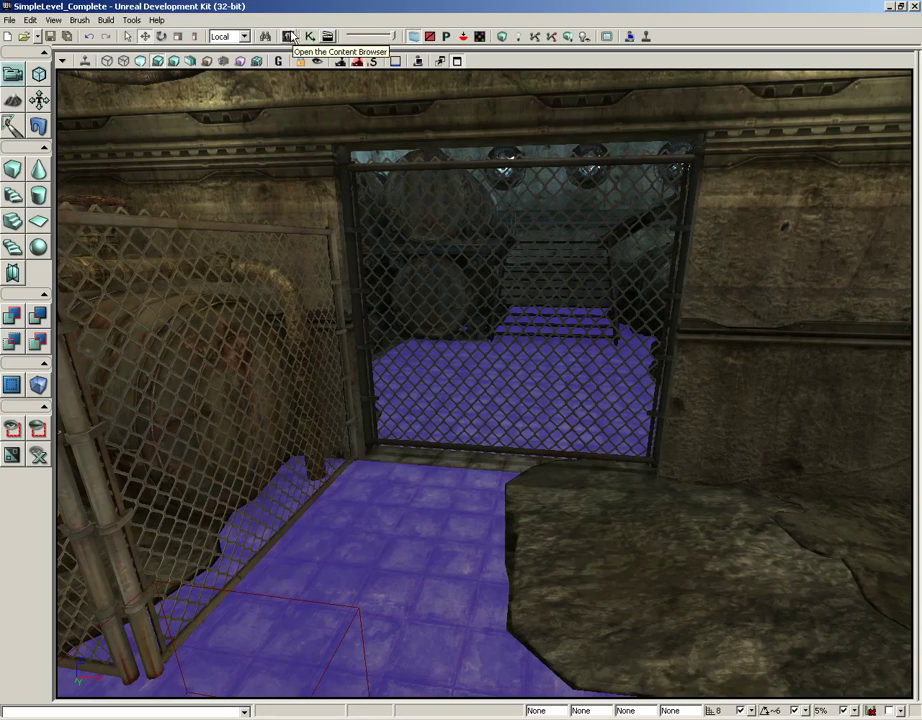
- Open the Actor Classes browser and select RB_PrismaticActor among the RB_ConstraintActor classes of RigidBodyBase
{"action": "left_click", "coordinate": [265, 36]}
{"action": "left_click", "coordinate": [12, 29]}
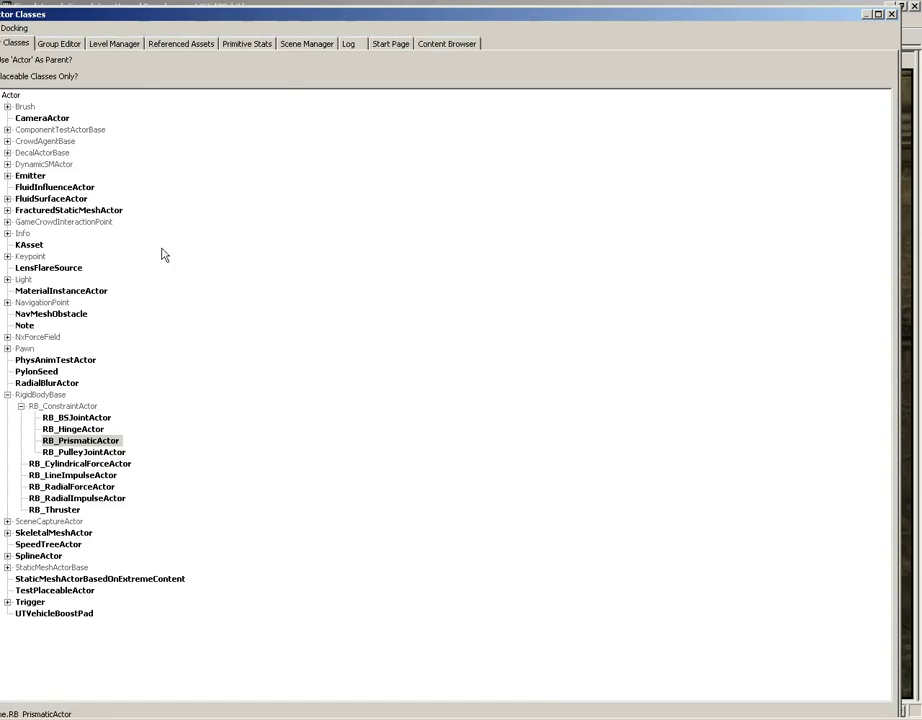
{"action": "left_click", "coordinate": [40, 394]}
{"action": "left_click_drag", "start_coordinate": [172, 13], "coordinate": [296, 1]}
{"action": "left_click", "coordinate": [144, 394]}
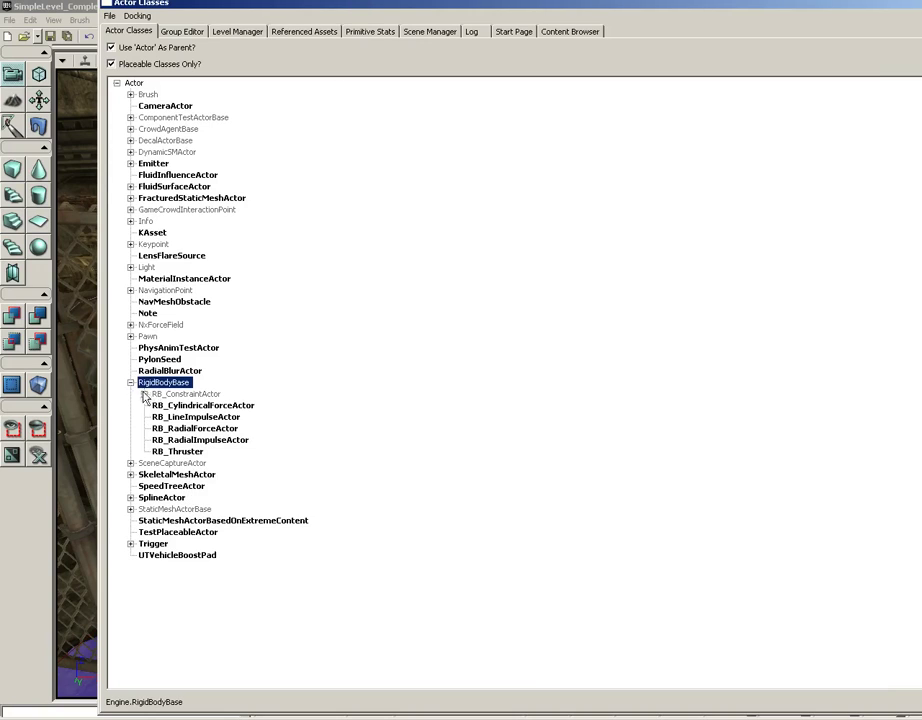
{"action": "left_click", "coordinate": [130, 382]}
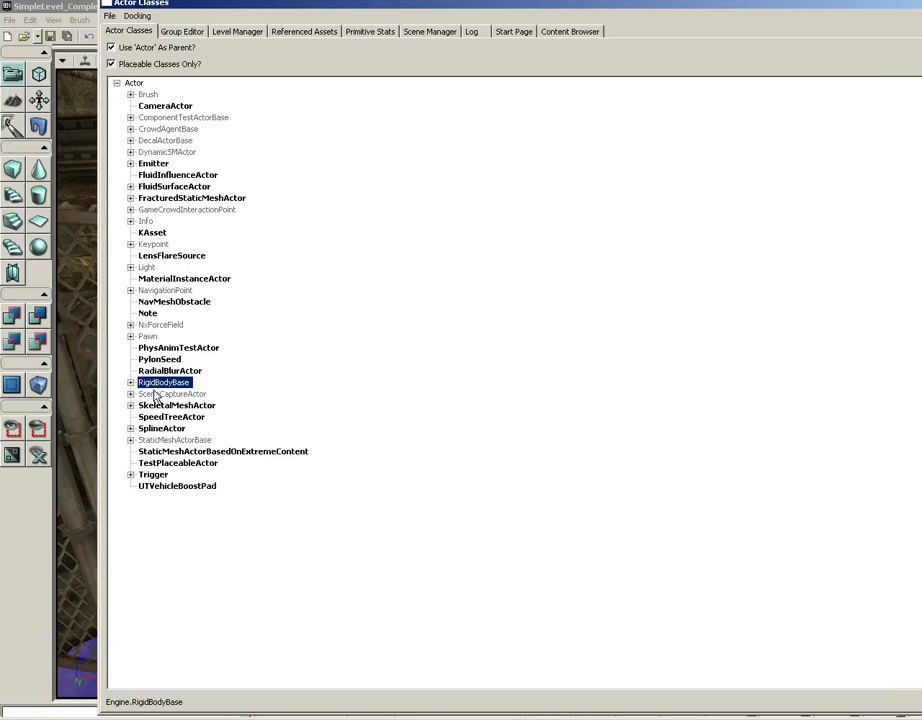
{"action": "left_click", "coordinate": [130, 382]}
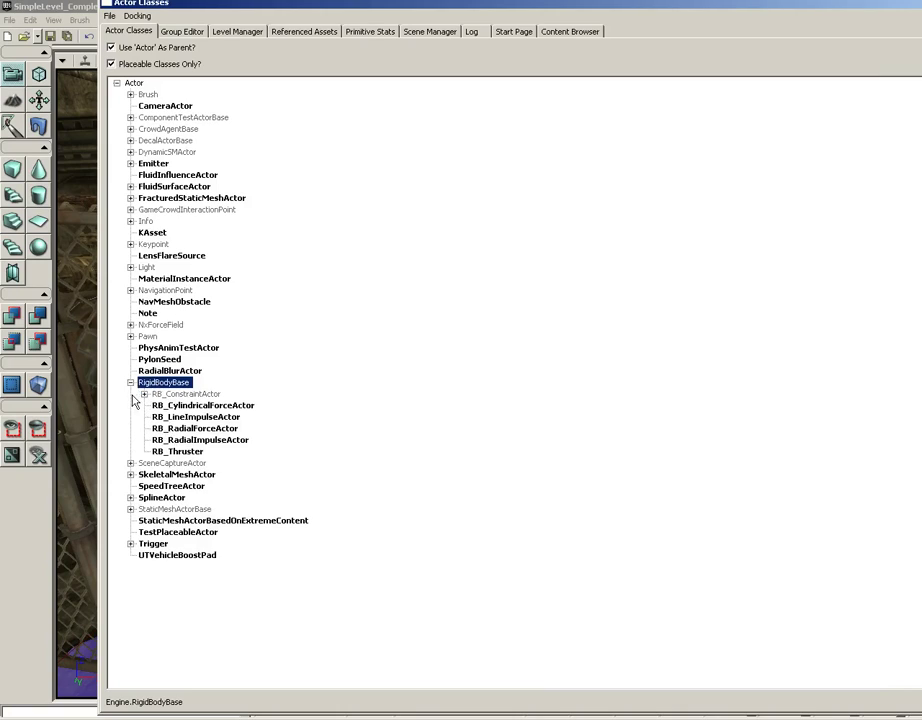
{"action": "left_click", "coordinate": [144, 394]}
{"action": "left_click", "coordinate": [208, 429]}
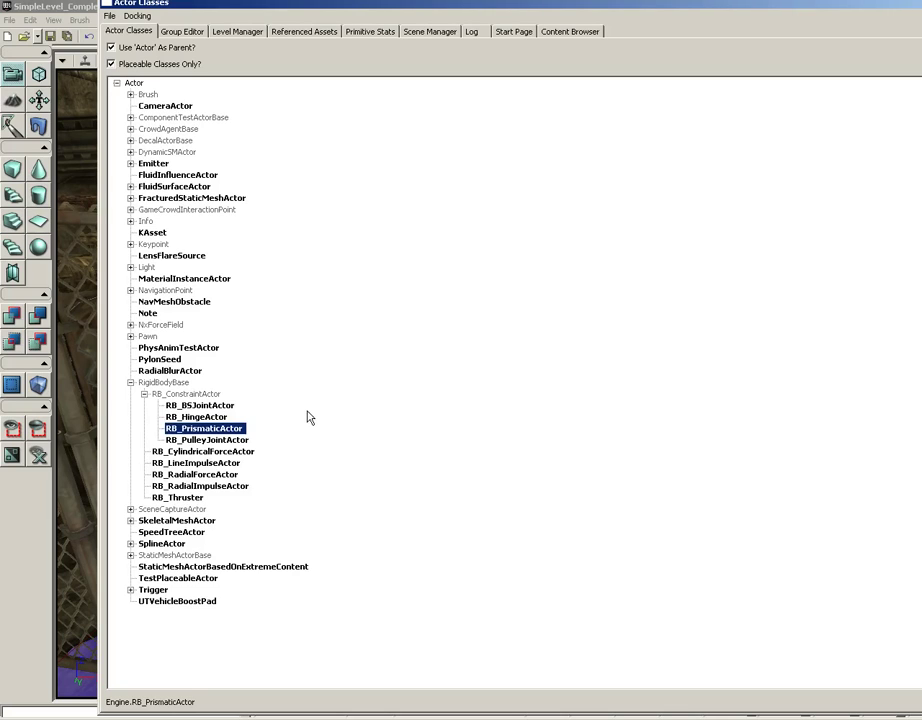
{"action": "left_click_drag", "start_coordinate": [879, 6], "coordinate": [787, 19]}
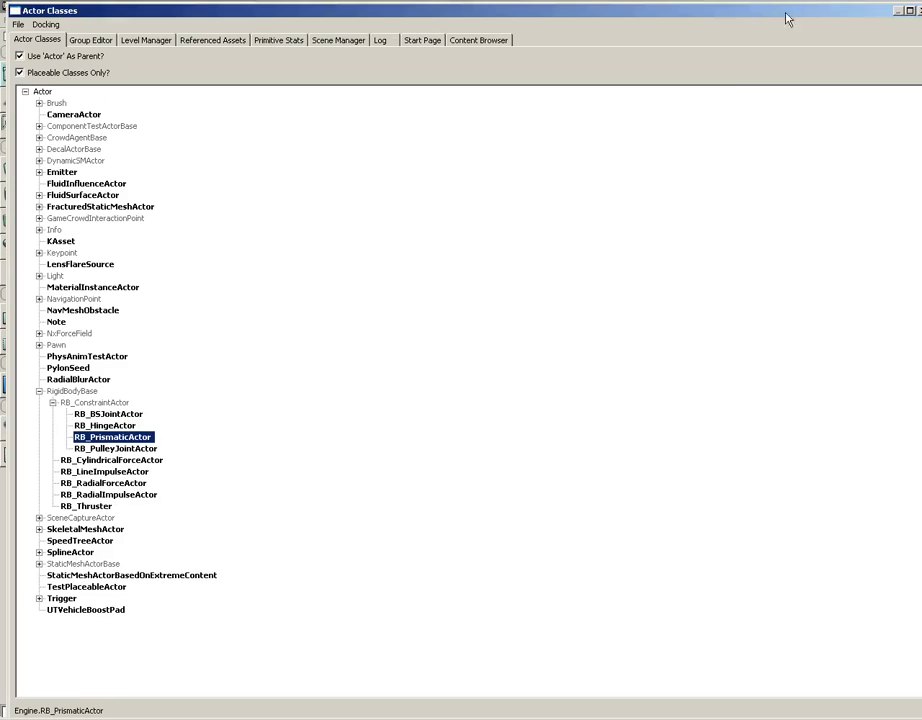
- Add an RB_PrismaticActor on the floor in front of the gate, then raise it and shift it along X into the gate's middle
{"action": "left_click", "coordinate": [907, 10]}
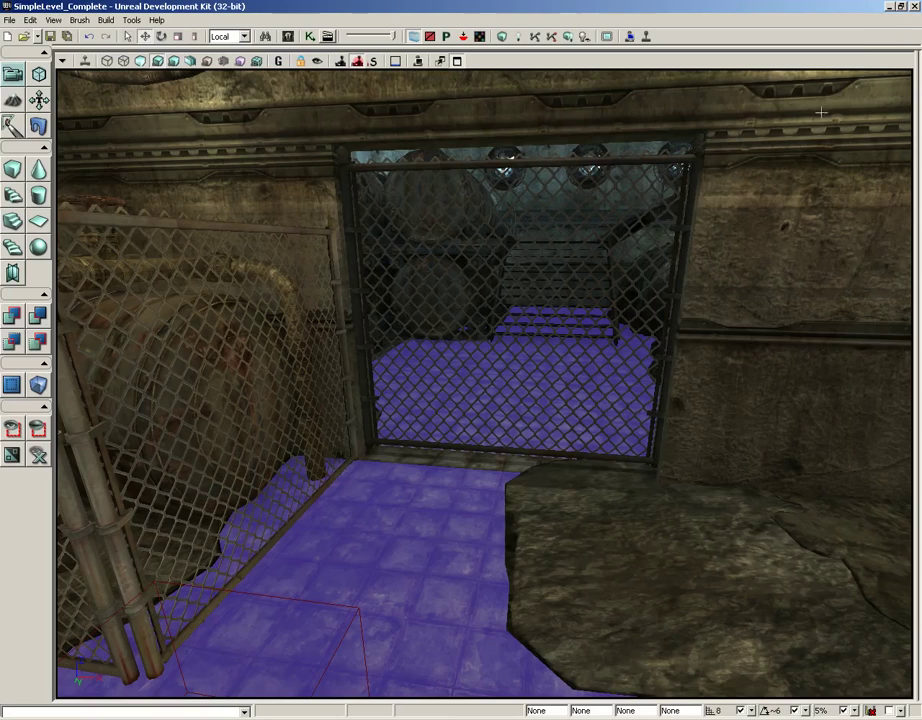
{"action": "scroll", "coordinate": [436, 488], "scroll_direction": "up", "scroll_amount": 3}
{"action": "right_click", "coordinate": [436, 490]}
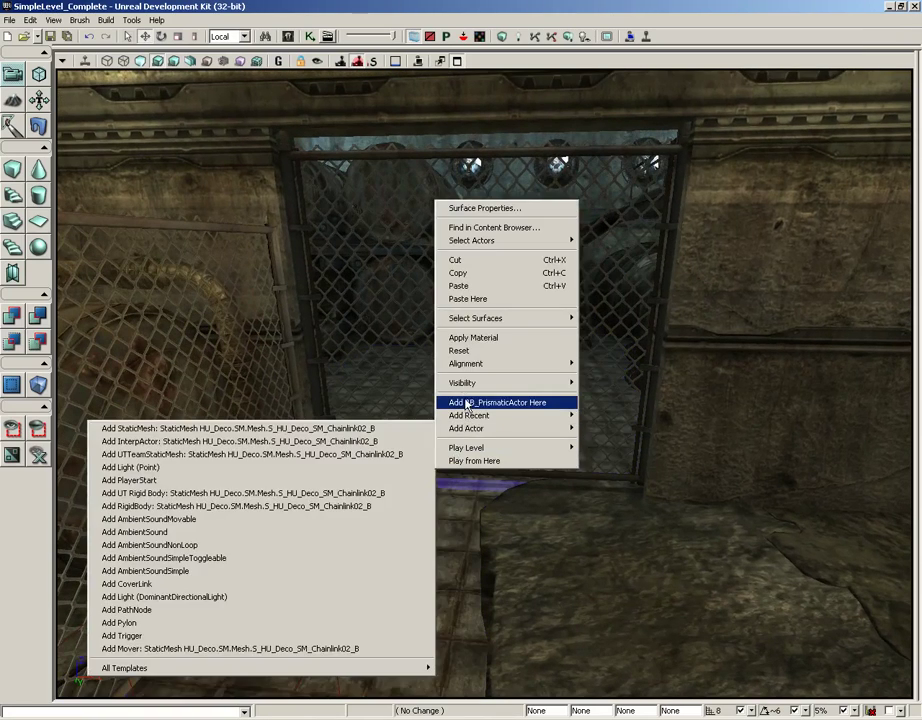
{"action": "left_click", "coordinate": [506, 405]}
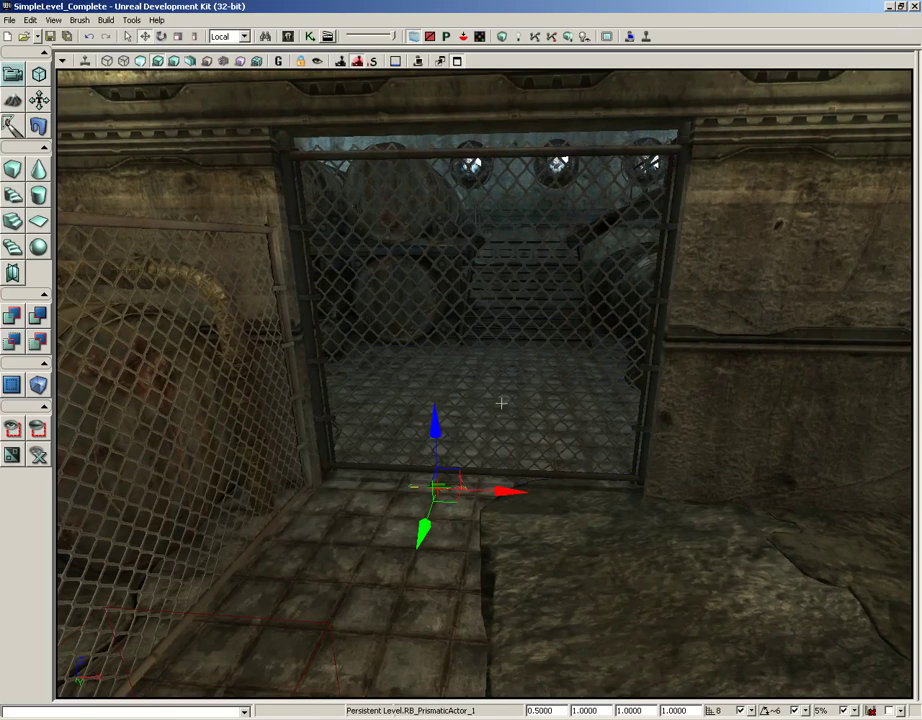
{"action": "left_click_drag", "start_coordinate": [432, 425], "coordinate": [438, 371]}
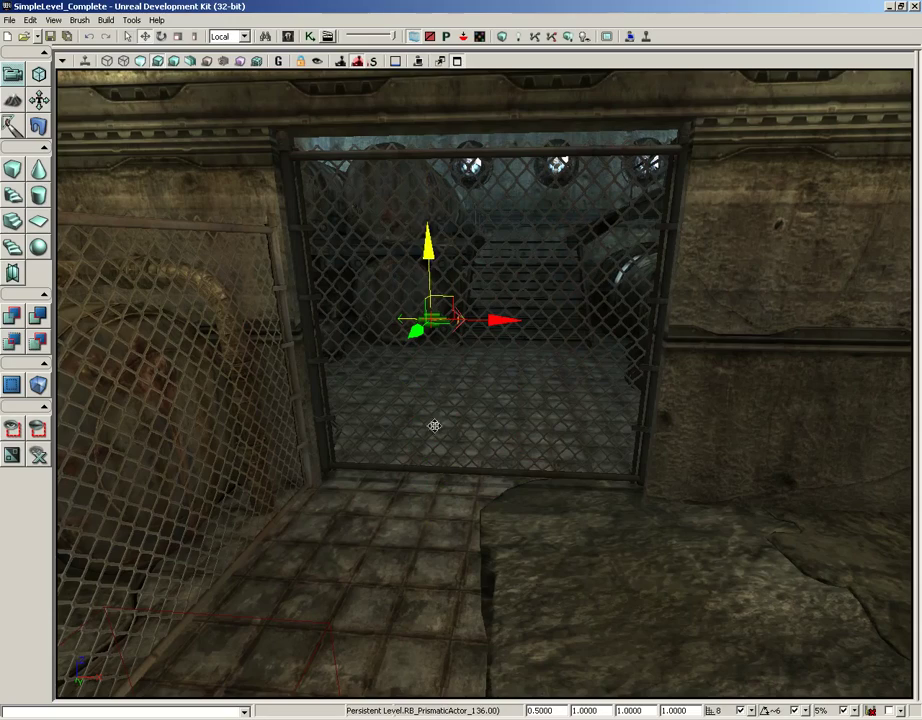
{"action": "left_click_drag", "start_coordinate": [416, 320], "coordinate": [524, 319]}
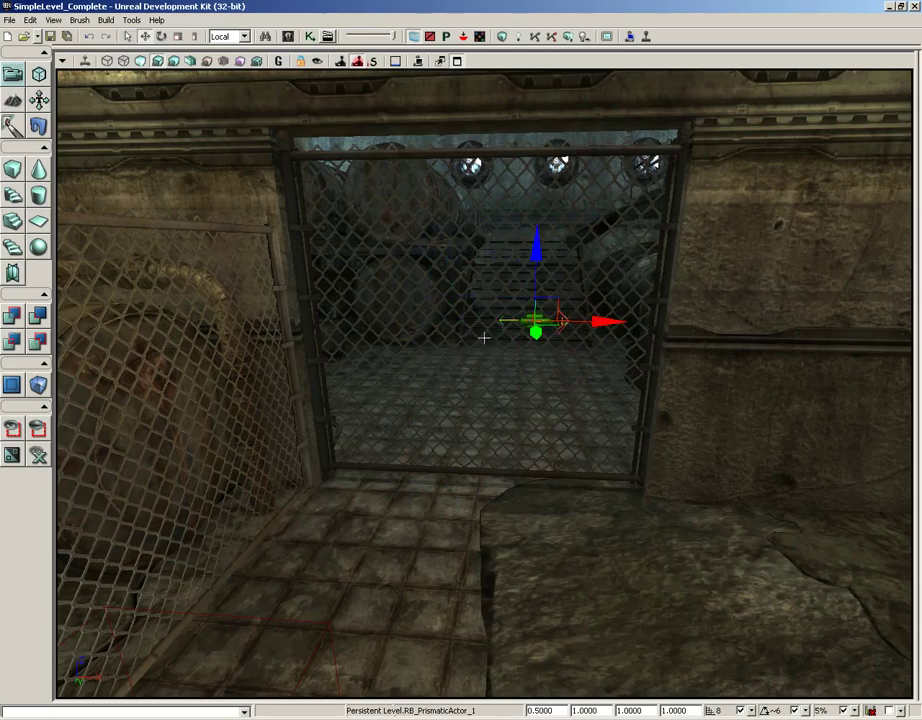
- Assign the gate's KActor as Constraint Actor 1 in the prismatic actor's RB_ConstraintActor properties
{"action": "left_click_drag", "start_coordinate": [456, 377], "coordinate": [451, 292]}
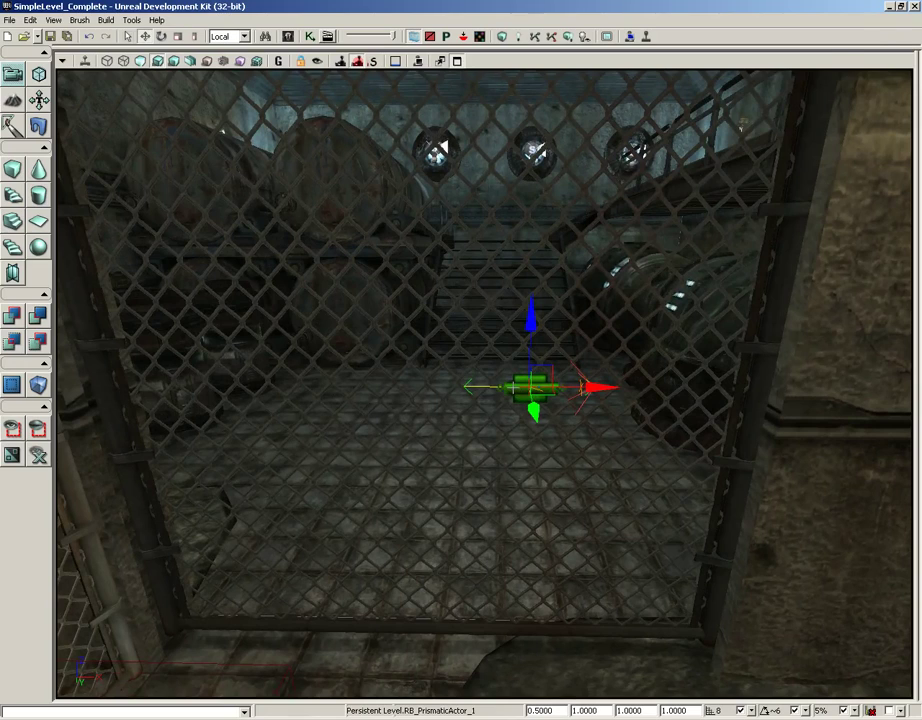
{"action": "key", "text": "F4"}
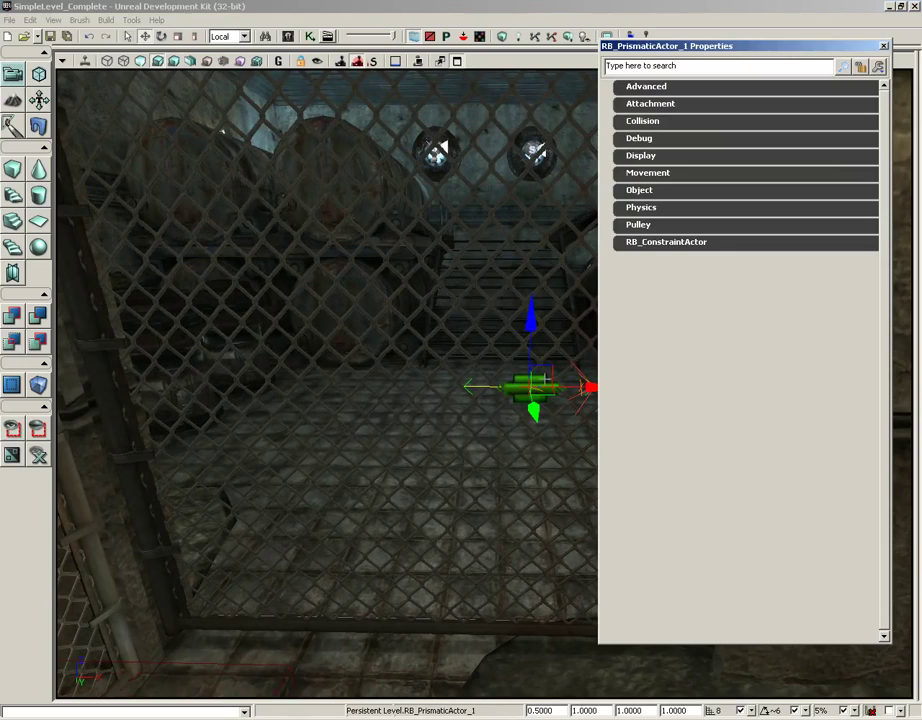
{"action": "left_click", "coordinate": [638, 244]}
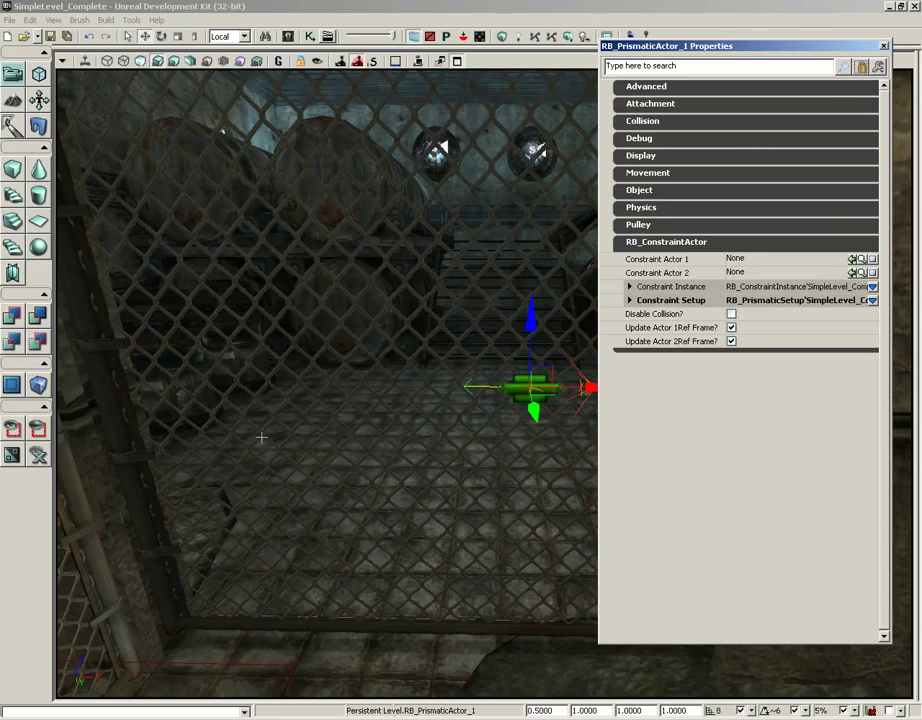
{"action": "left_click", "coordinate": [123, 436]}
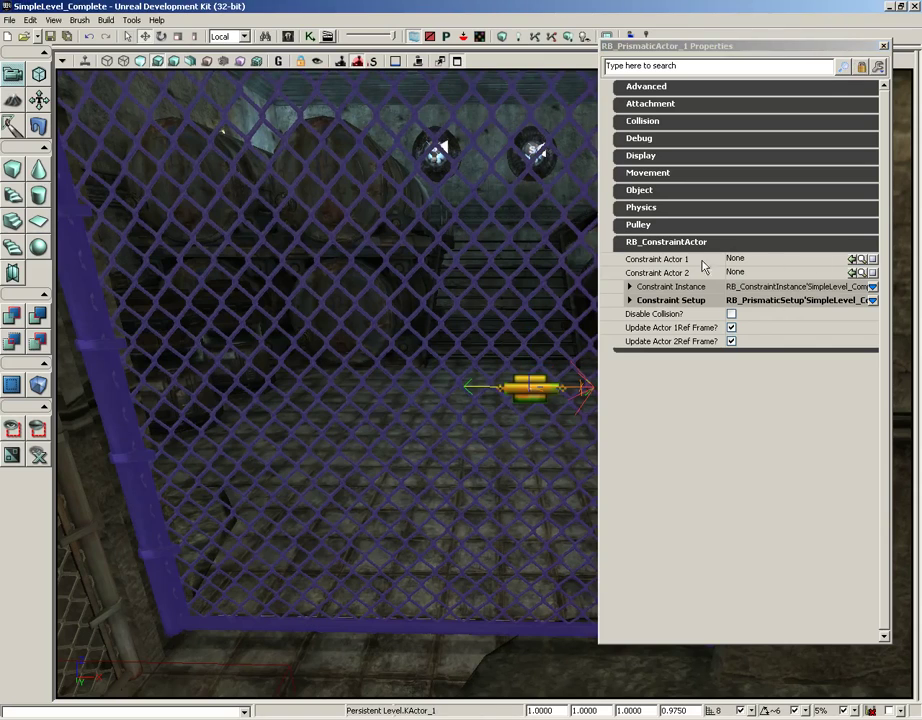
{"action": "left_click", "coordinate": [856, 260]}
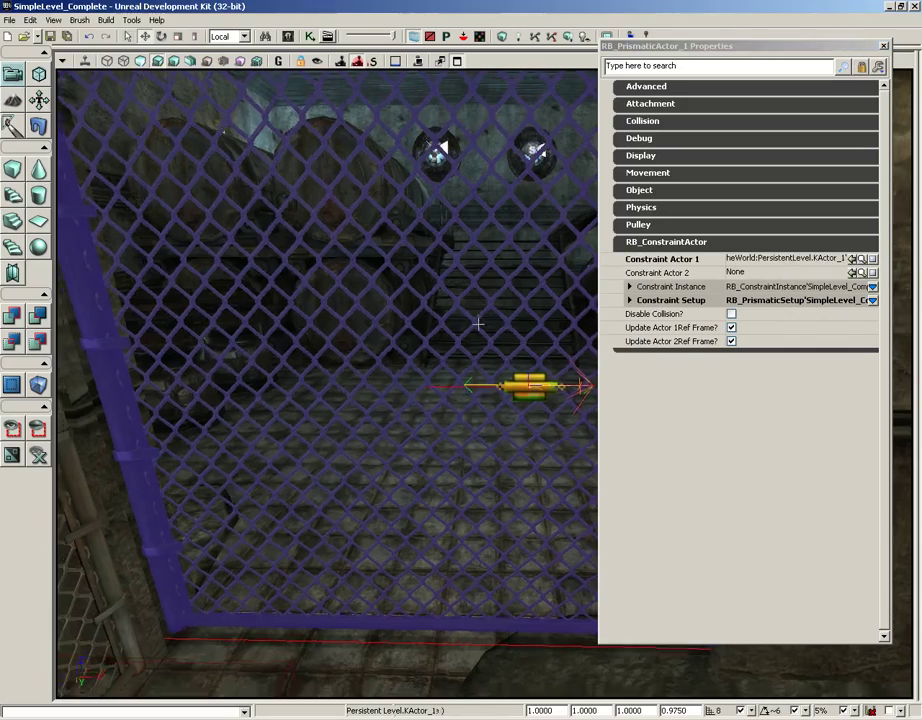
- Enable Wake On Level Start in the gate's KActor properties and close the properties
{"action": "left_click_drag", "start_coordinate": [478, 320], "coordinate": [478, 384]}
{"action": "left_click_drag", "start_coordinate": [418, 335], "coordinate": [469, 292]}
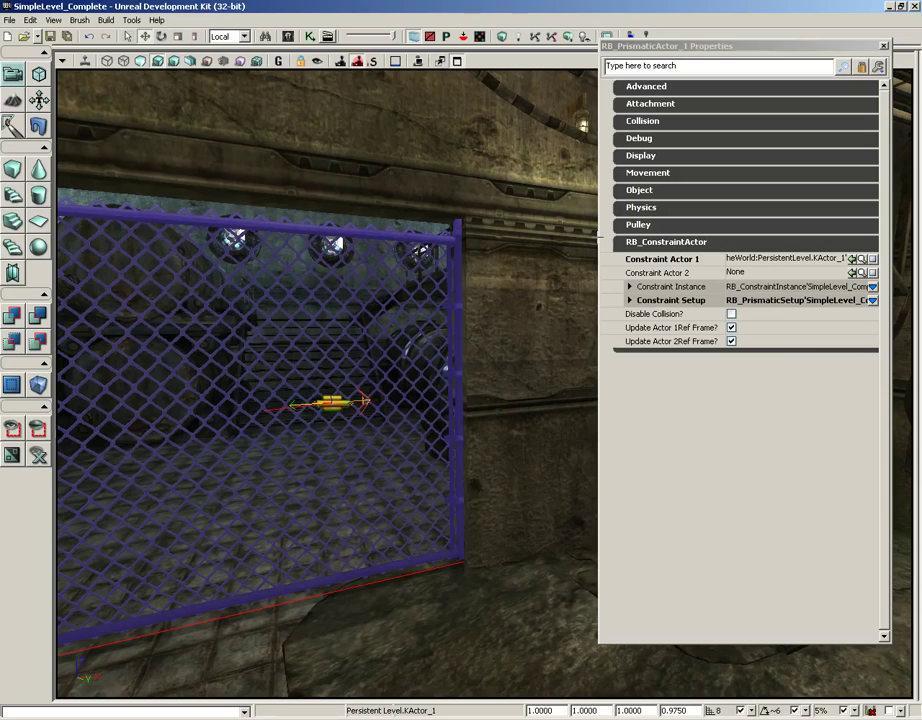
{"action": "key", "text": "Home"}
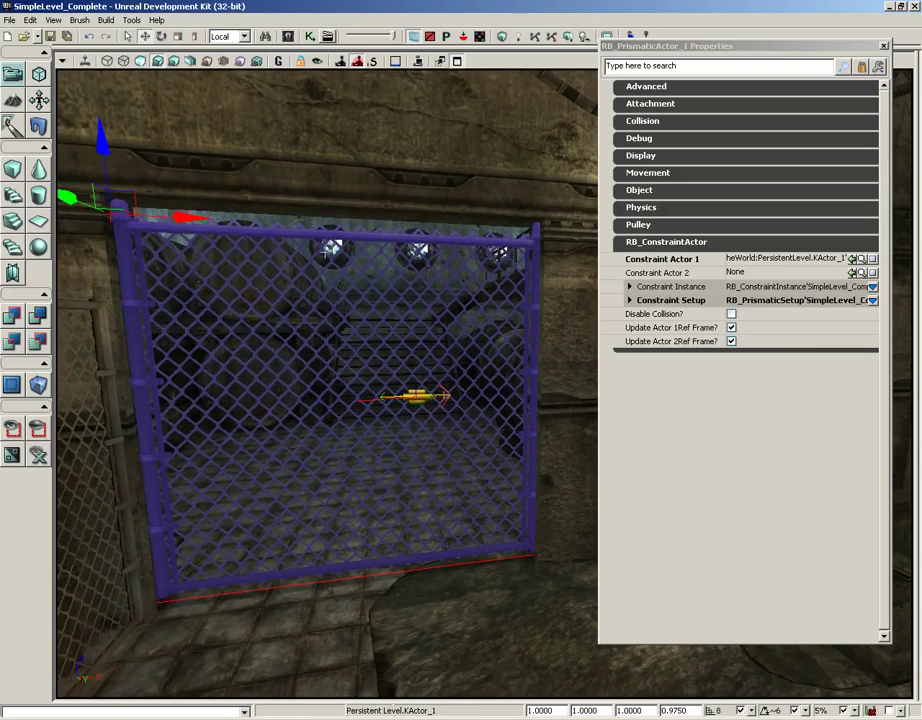
{"action": "left_click", "coordinate": [878, 66]}
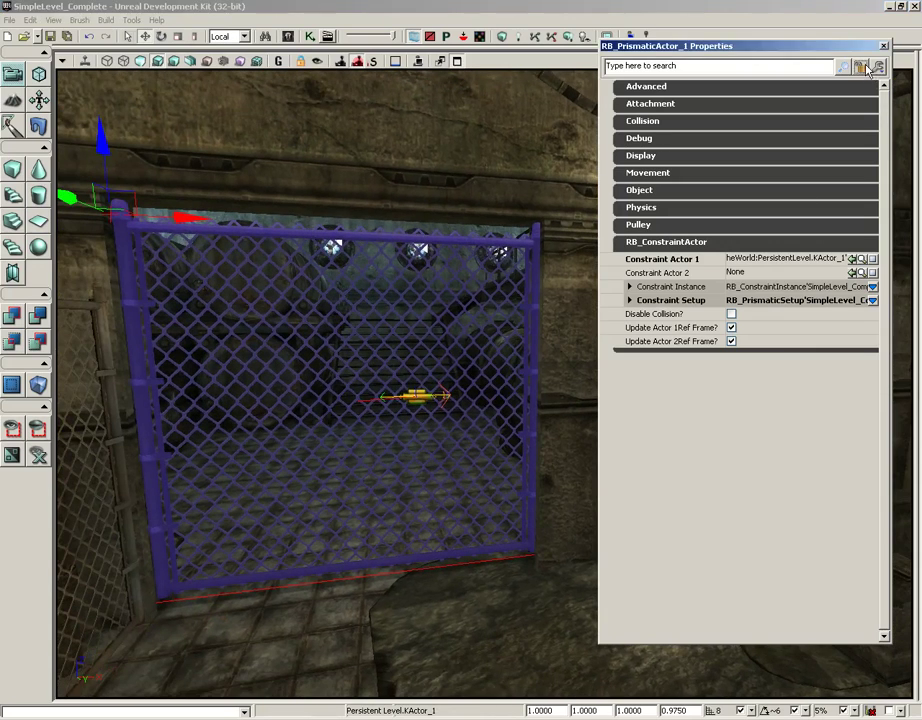
{"action": "left_click", "coordinate": [313, 238]}
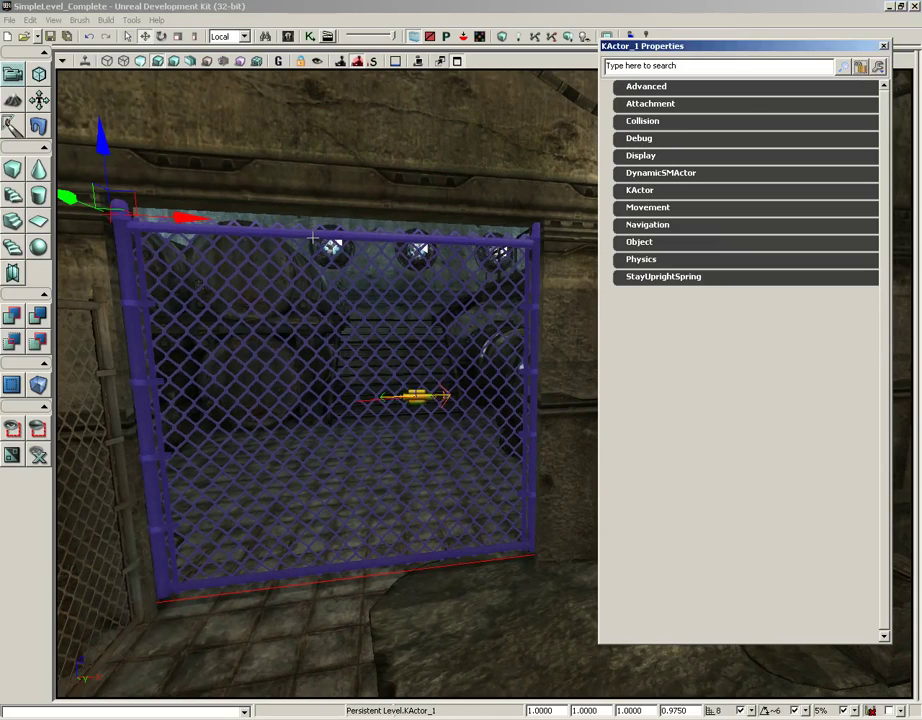
{"action": "left_click", "coordinate": [638, 192]}
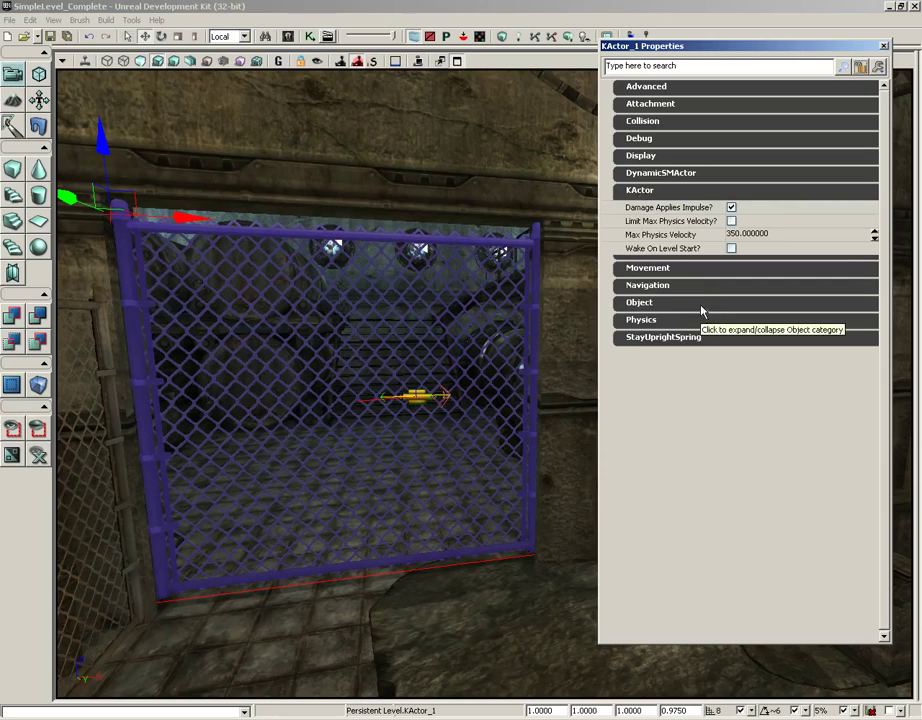
{"action": "left_click", "coordinate": [731, 248]}
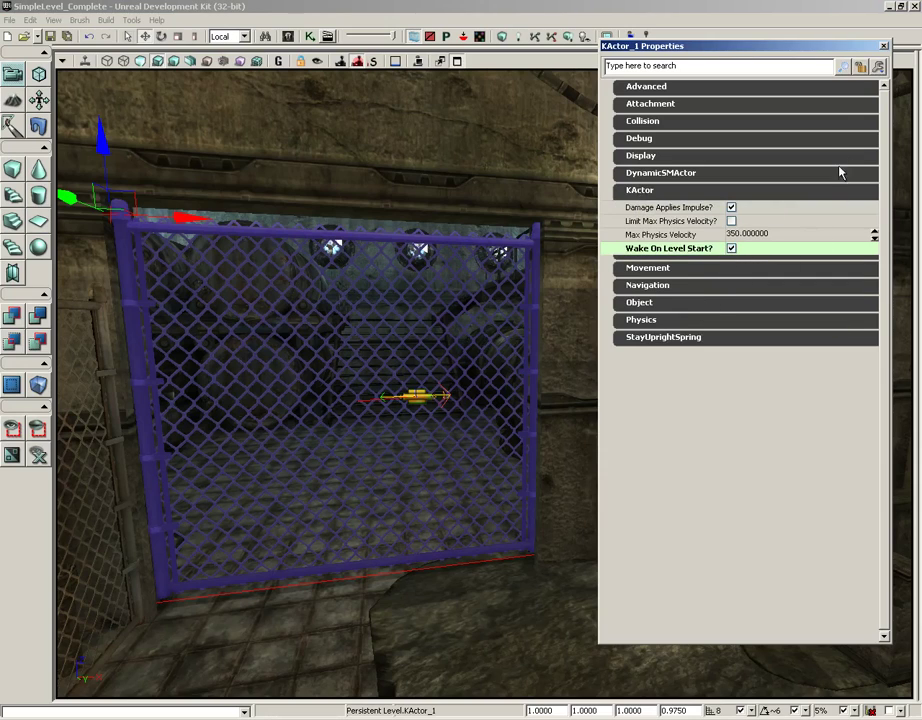
{"action": "left_click", "coordinate": [883, 47]}
- Play from the floor before the gate, slide the constrained gate with the Physics Gun, walk through the doorway, and end the session
{"action": "right_click_drag", "start_coordinate": [504, 418], "coordinate": [377, 609]}
{"action": "right_click", "coordinate": [377, 605]}
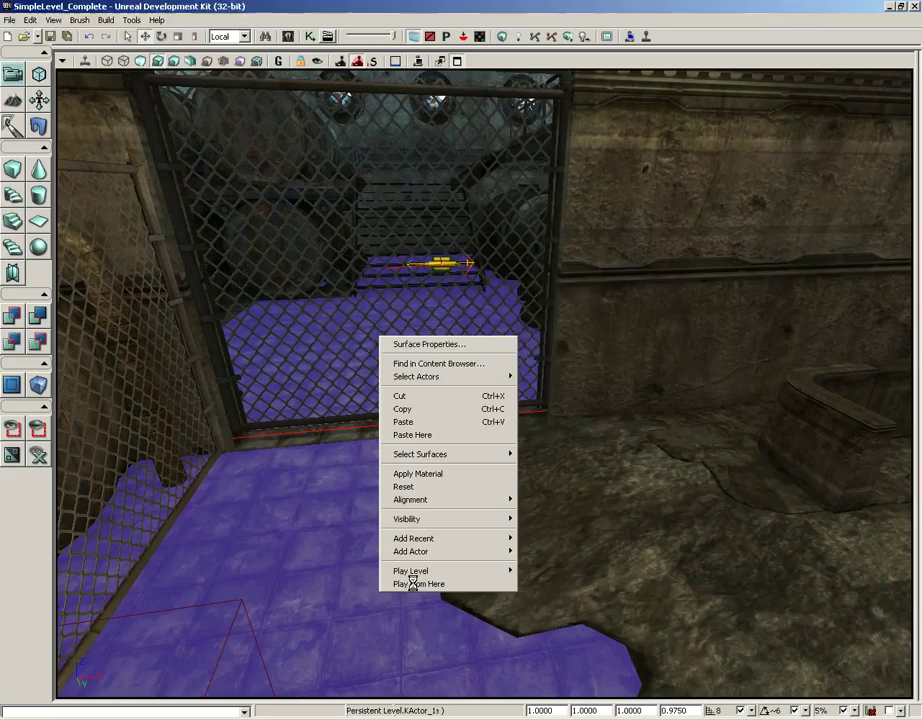
{"action": "left_click", "coordinate": [418, 584]}
{"action": "key", "text": "1"}
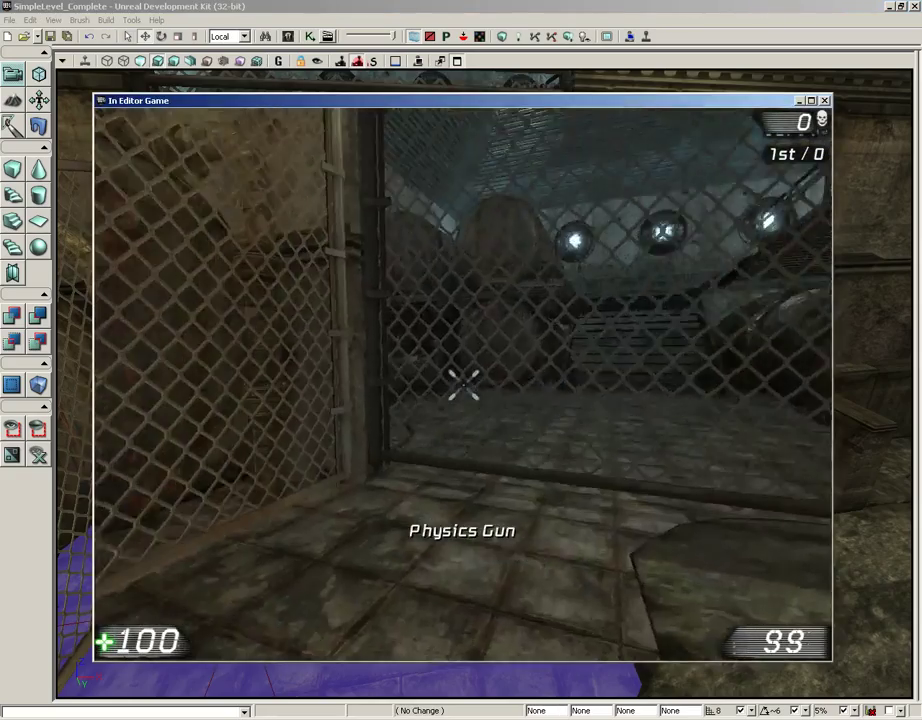
{"action": "key", "text": "a"}
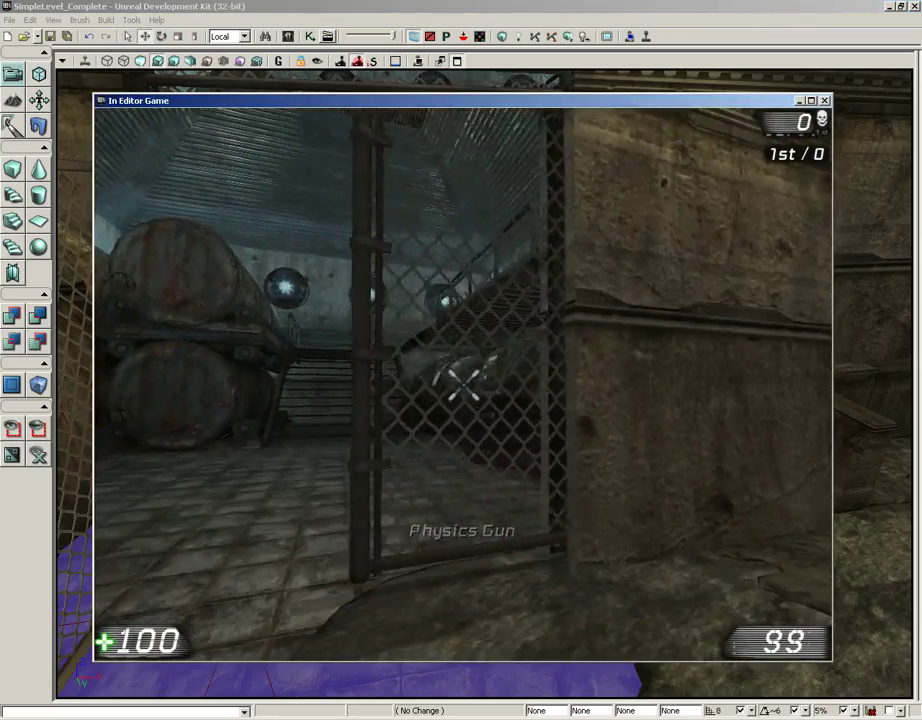
{"action": "key", "text": "d"}
{"action": "right_click_drag", "start_coordinate": [463, 384], "coordinate": [527, 384]}
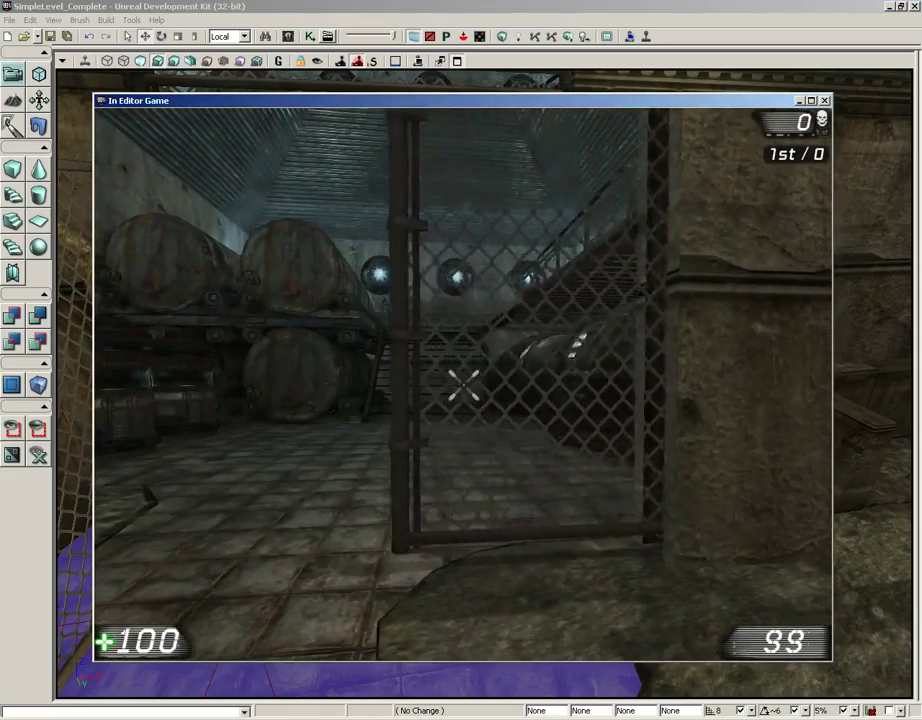
{"action": "key", "text": "a"}
{"action": "key", "text": "w"}
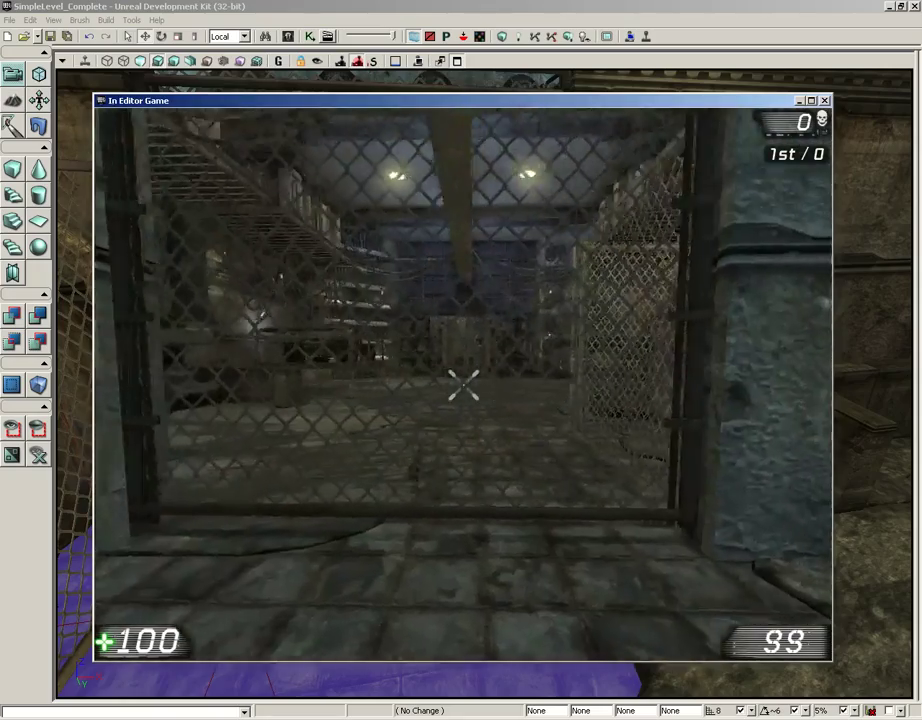
{"action": "key", "text": "w"}
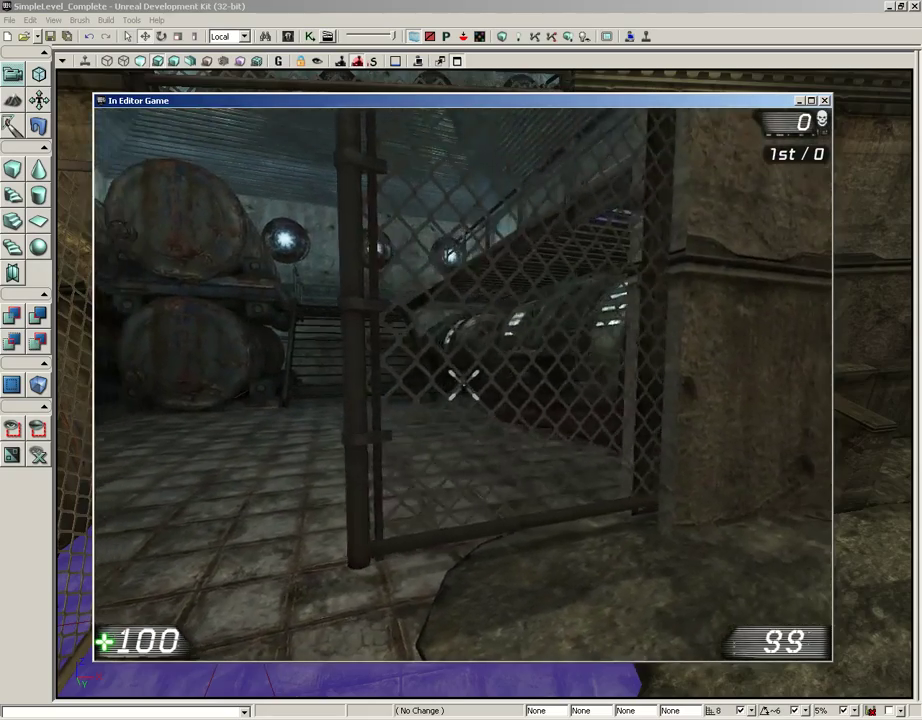
{"action": "key", "text": "Escape"}
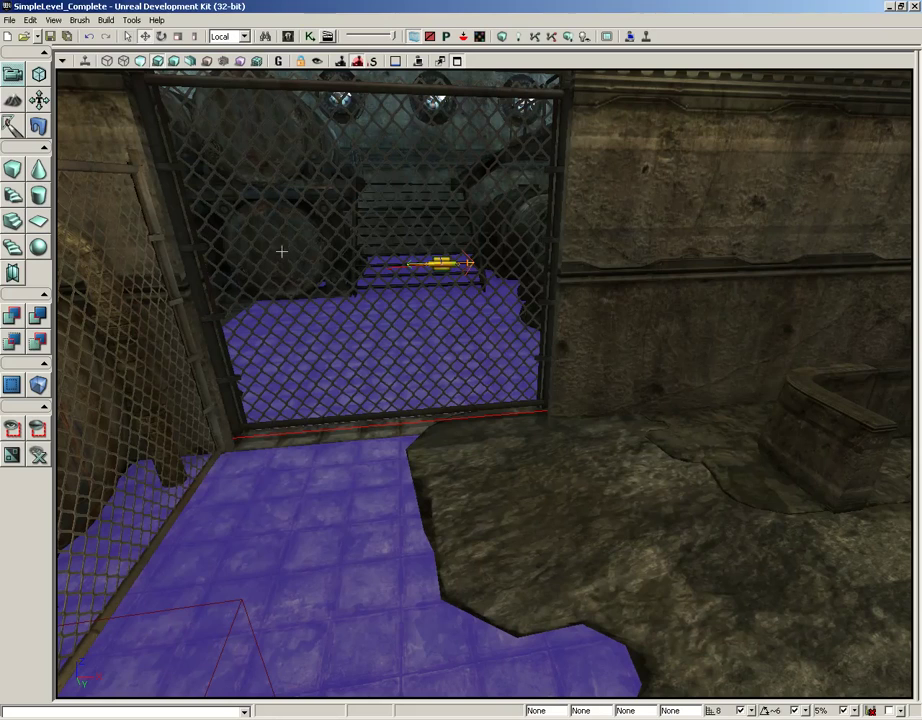
- Enable Linear XPosition Drive in the Linear section of the prismatic actor's Constraint Instance
{"action": "left_click", "coordinate": [440, 264]}
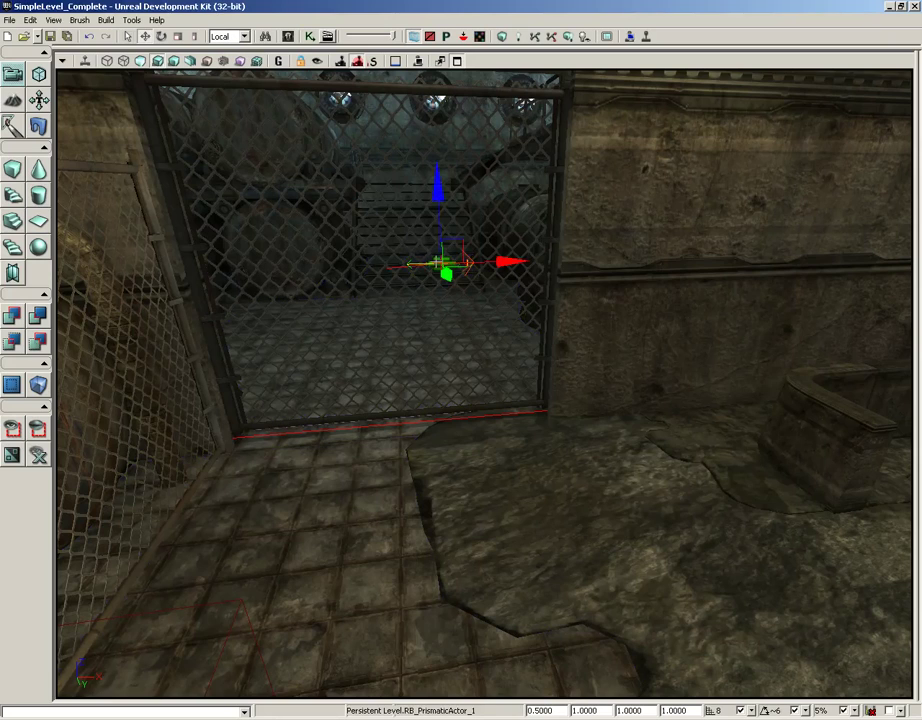
{"action": "key", "text": "F4"}
{"action": "left_click", "coordinate": [642, 244]}
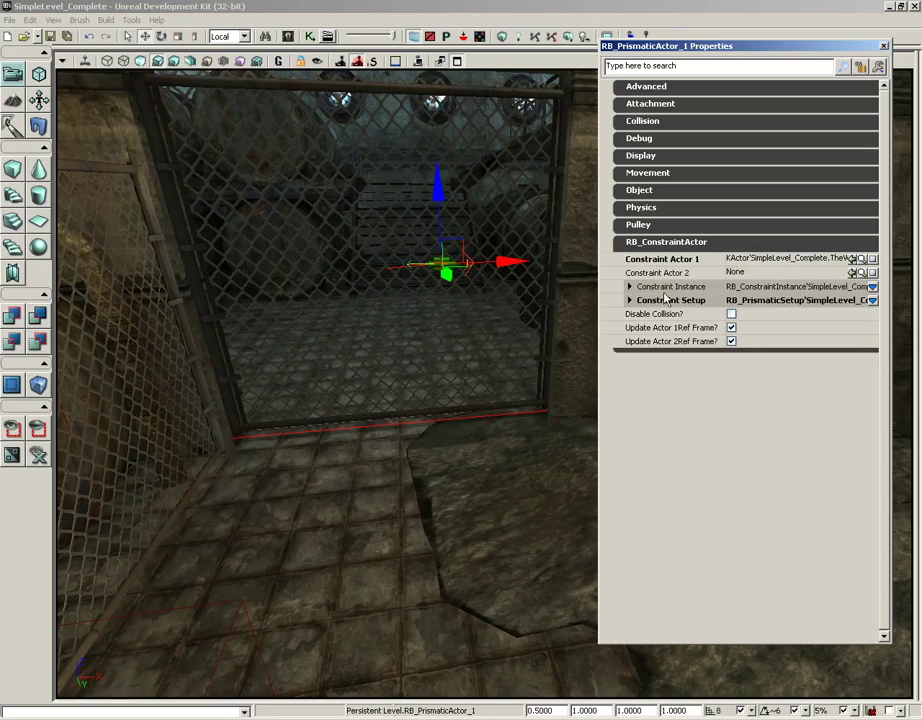
{"action": "left_click", "coordinate": [630, 286]}
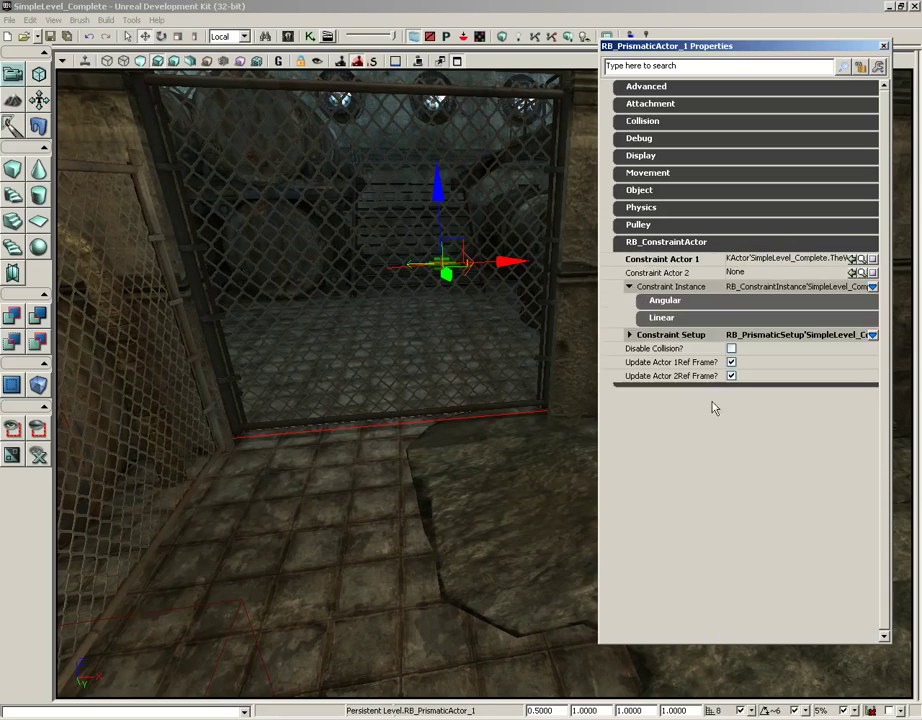
{"action": "left_click", "coordinate": [656, 318]}
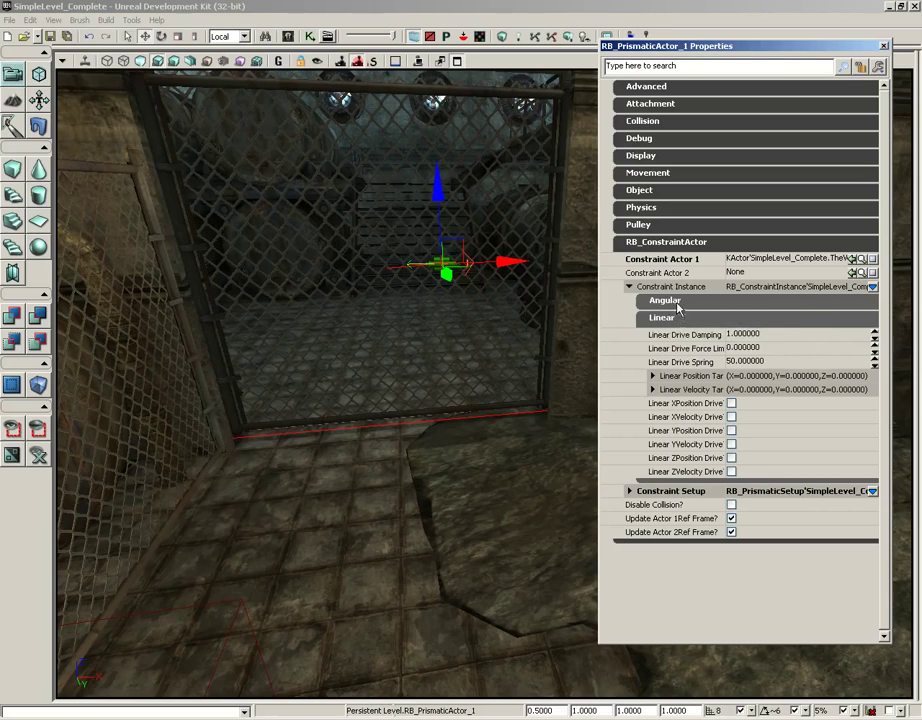
{"action": "left_click", "coordinate": [731, 404]}
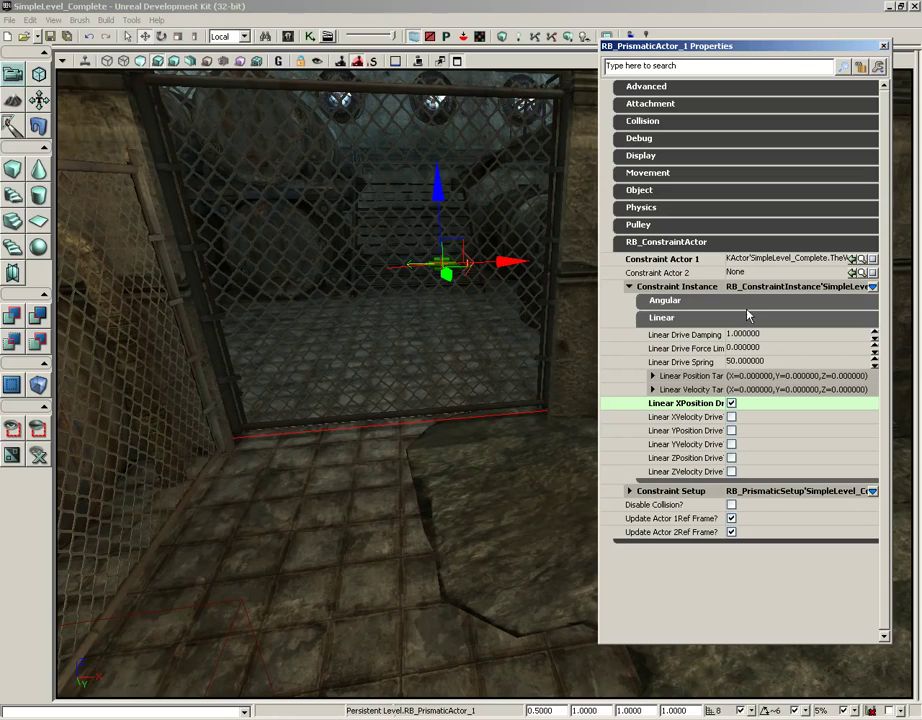
- Set the constraint's Linear Drive Damping to 0.25 and its Linear Drive Spring to 15
{"action": "left_click", "coordinate": [746, 336]}
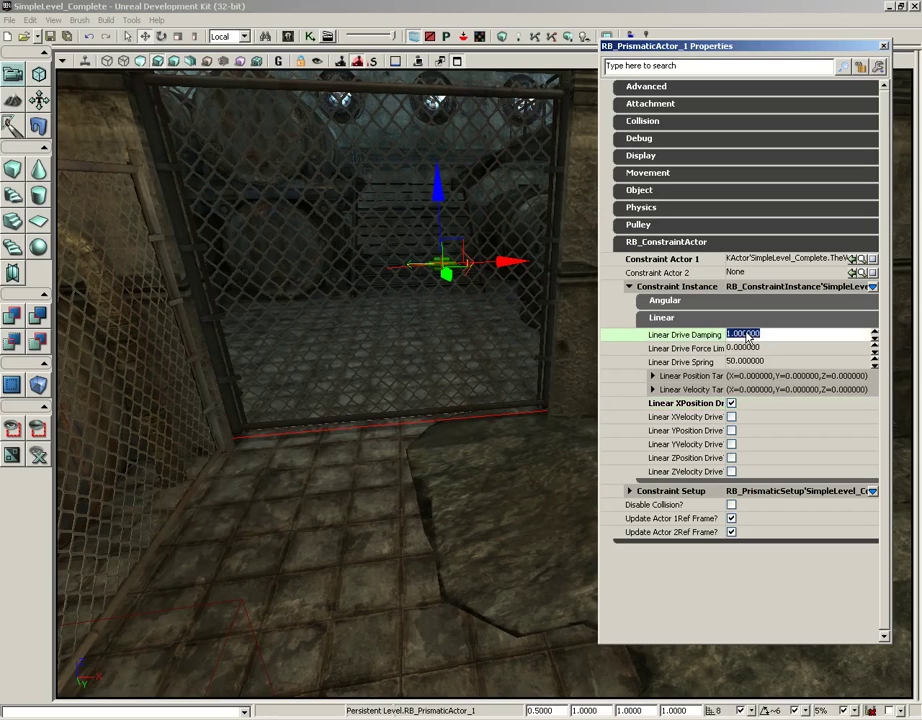
{"action": "key", "text": "BackSpace"}
{"action": "type", "text": ".25"}
{"action": "key", "text": "Tab"}
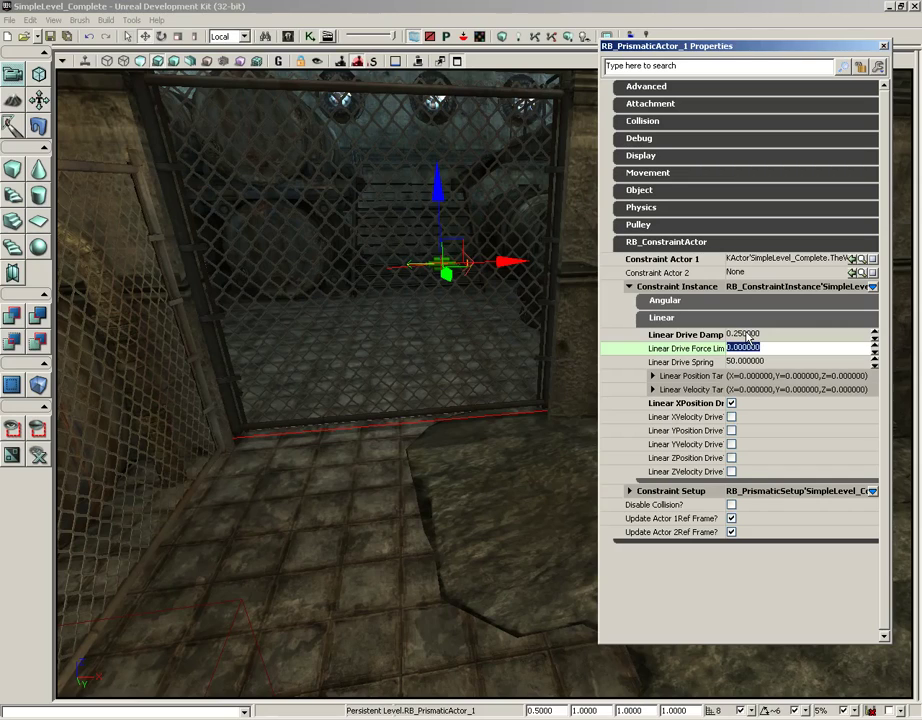
{"action": "key", "text": "Tab"}
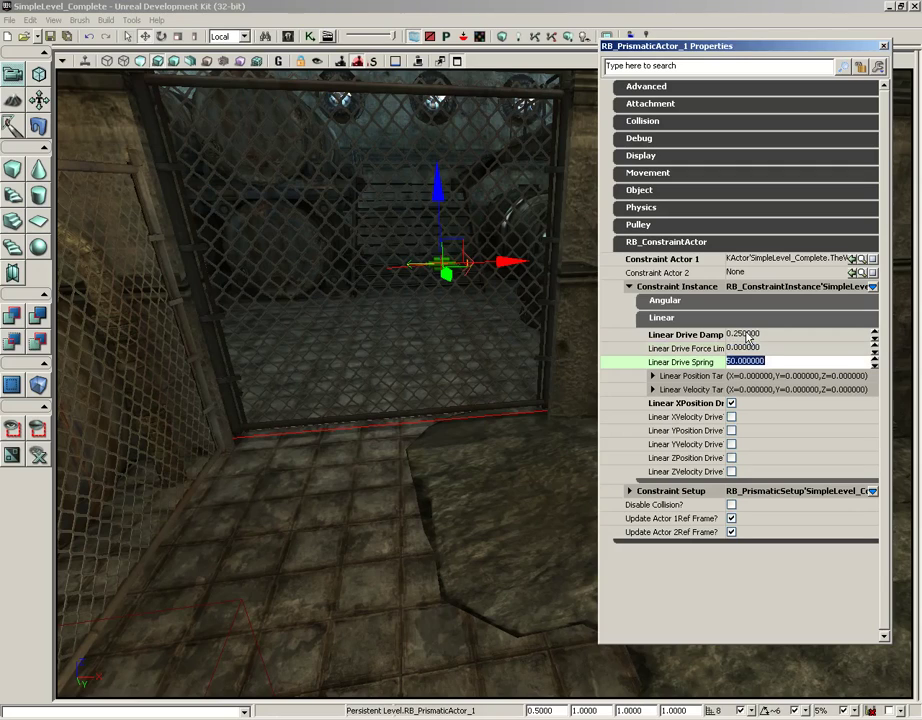
{"action": "type", "text": ".15"}
{"action": "key", "text": "Return"}
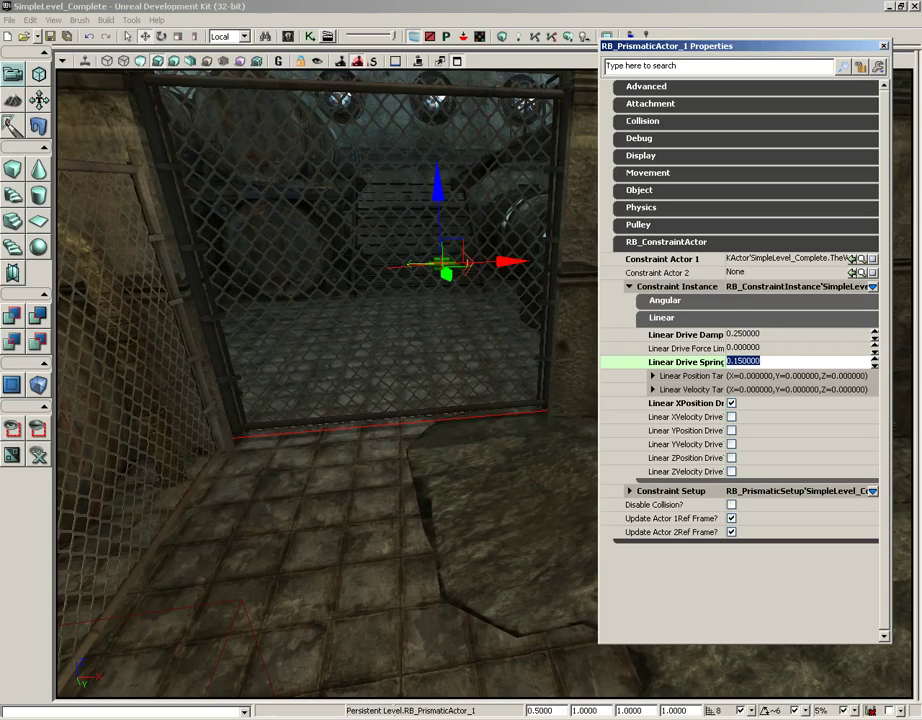
{"action": "type", "text": "15"}
{"action": "key", "text": "Return"}
- Play from the floor before the gate, slide the gate with the Physics Gun to test the drive, and end the session
{"action": "right_click", "coordinate": [303, 566]}
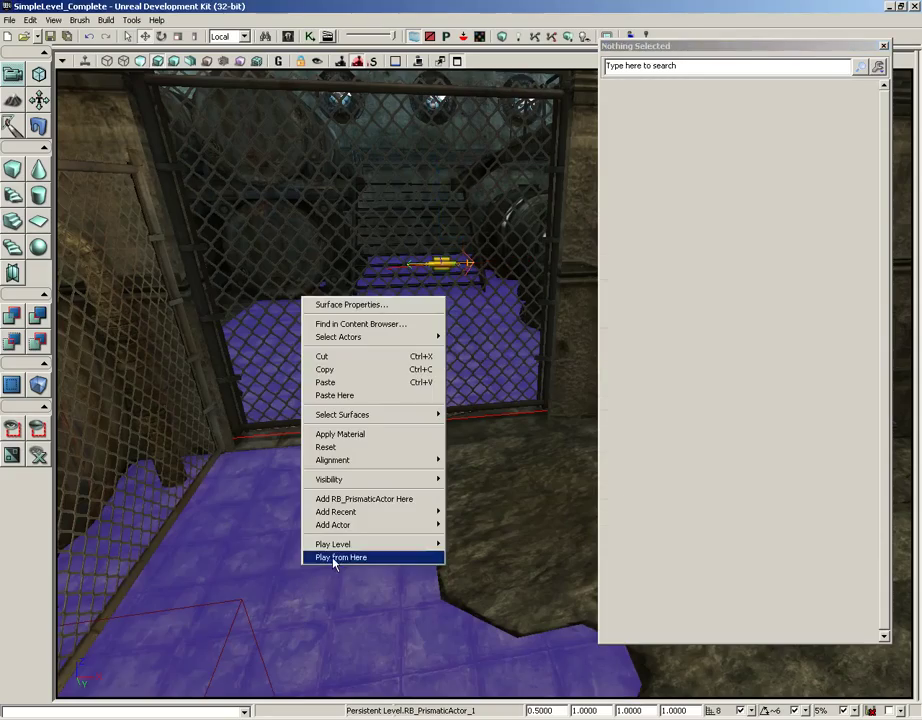
{"action": "left_click", "coordinate": [335, 558]}
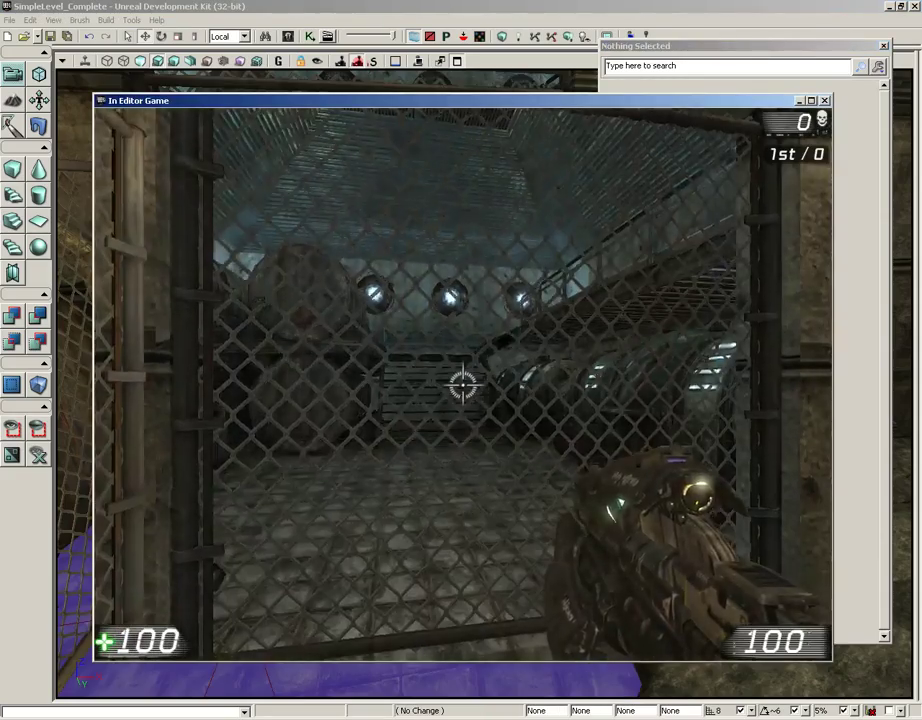
{"action": "key", "text": "1"}
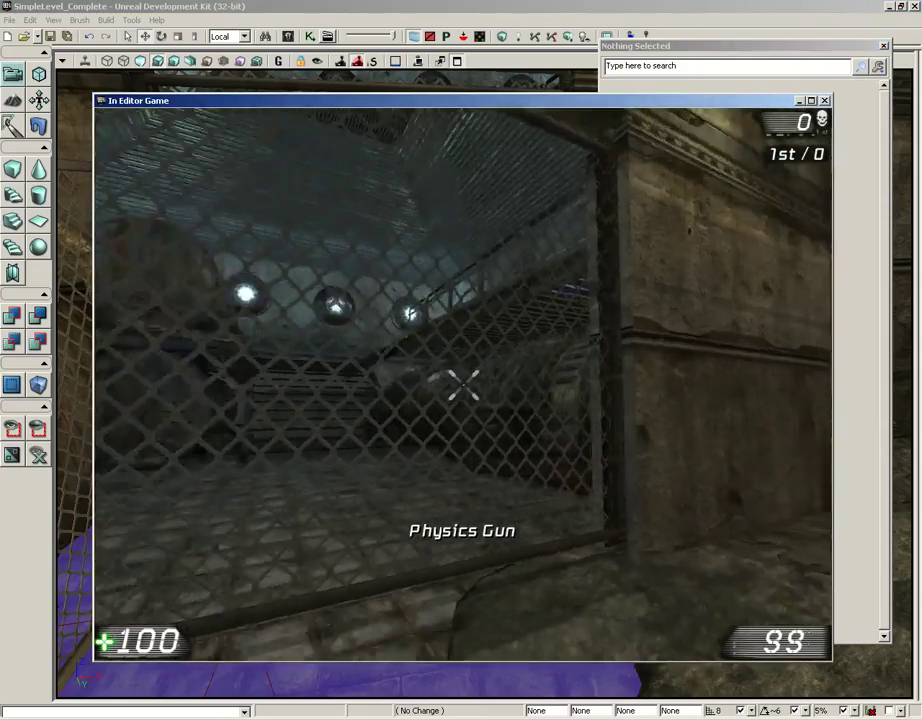
{"action": "key", "text": "a"}
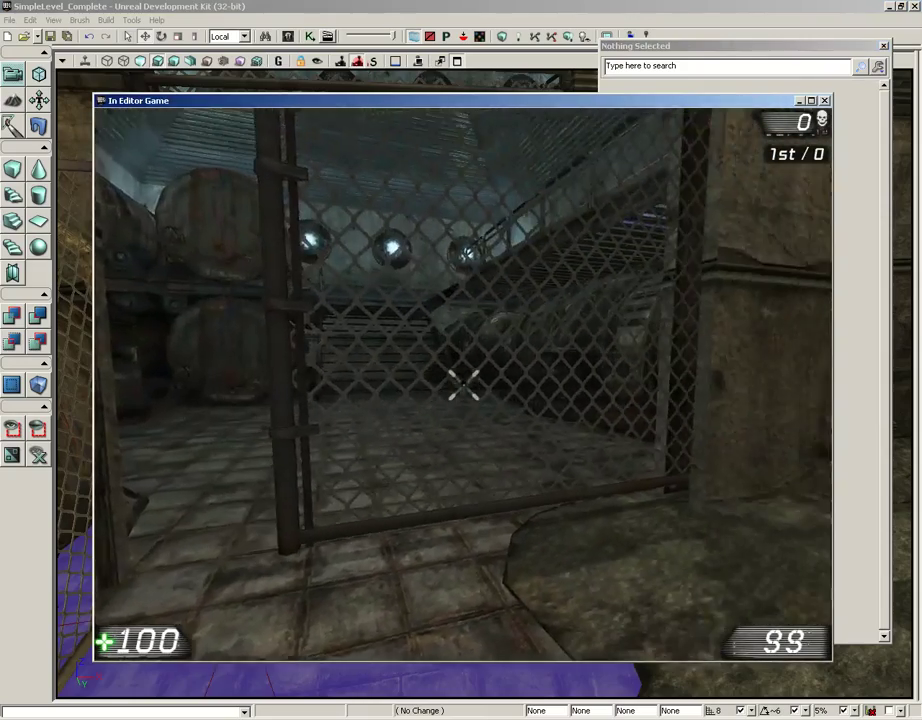
{"action": "key", "text": "w"}
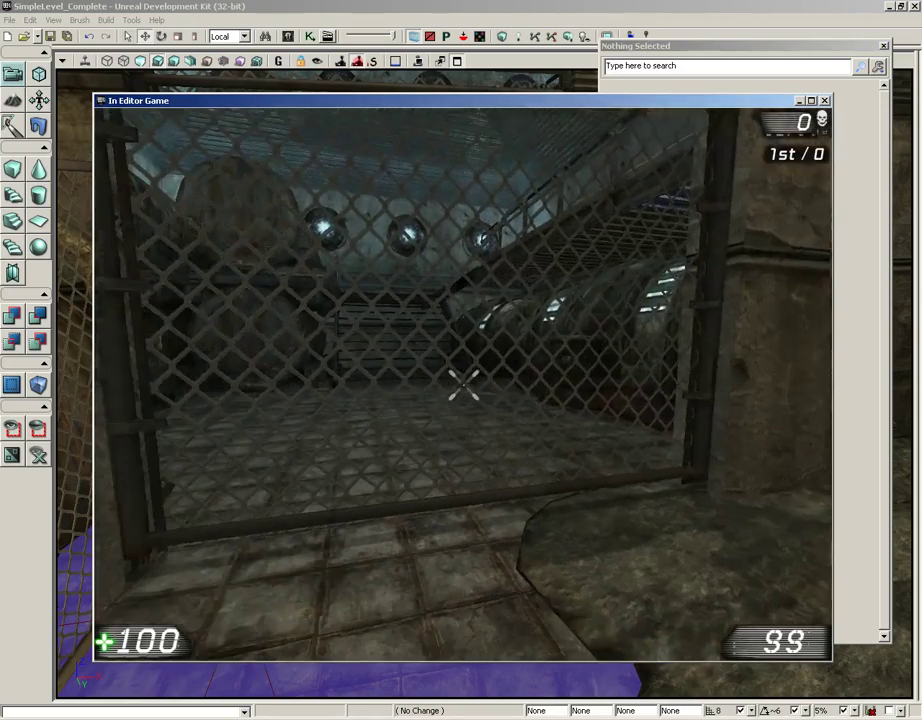
{"action": "key", "text": "Escape"}
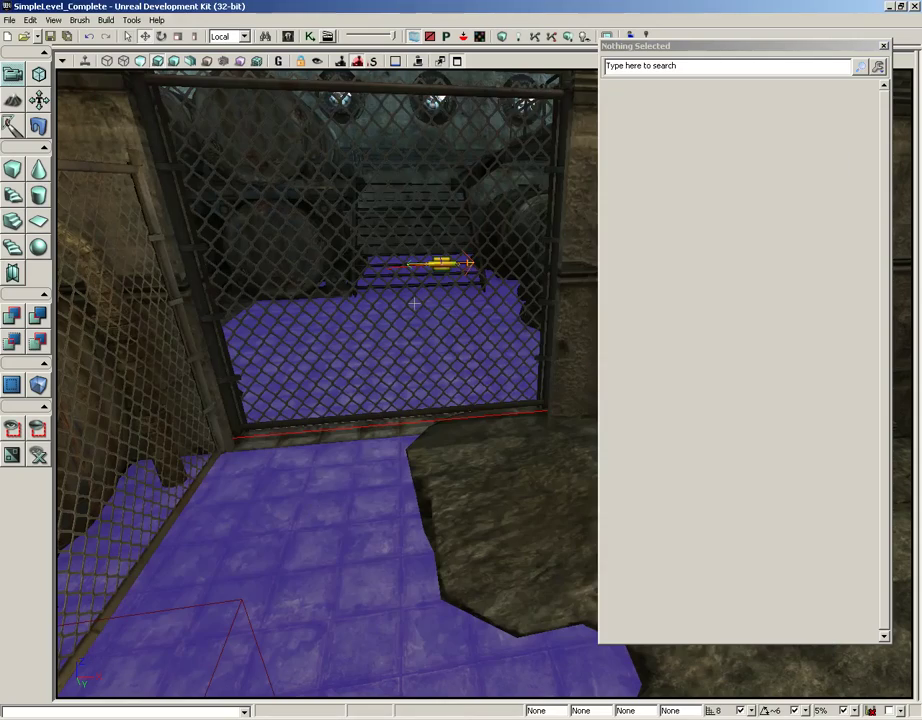
- Select the prismatic actor in the gate doorway and set its Linear Drive Spring to 15
{"action": "left_click", "coordinate": [440, 262]}
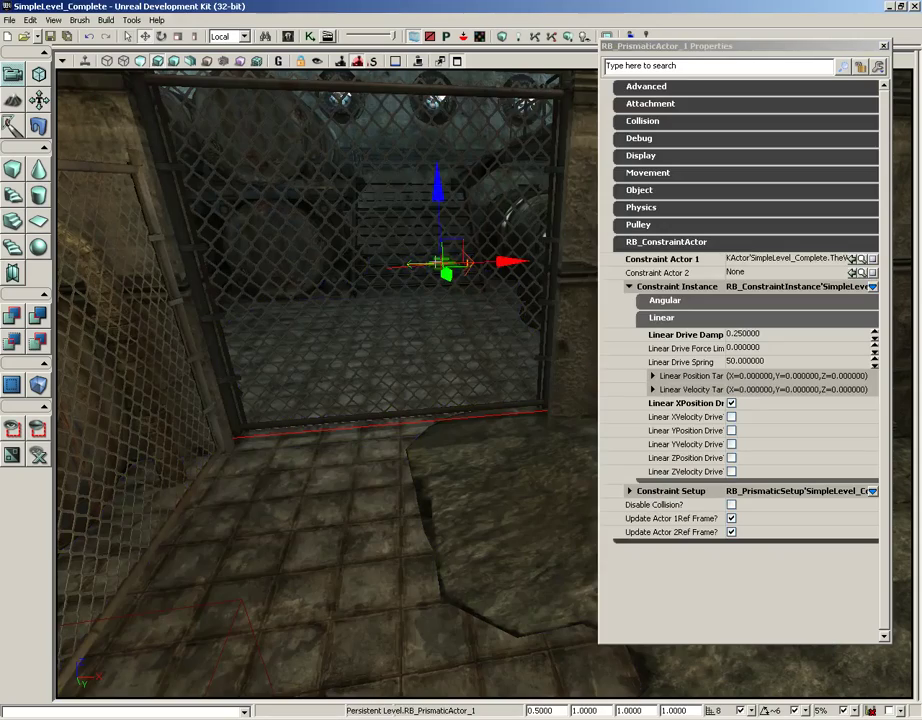
{"action": "left_click", "coordinate": [761, 361]}
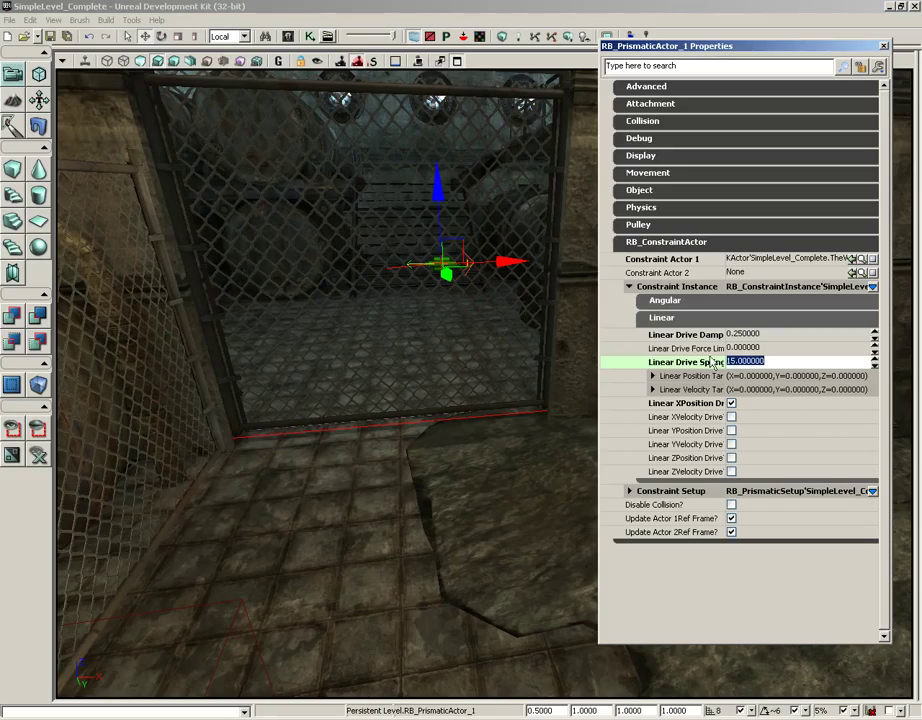
- Play from the floor before the gate again and test the spring by moving the gate with the Physics Gun and walking through the doorway
{"action": "right_click", "coordinate": [312, 568]}
{"action": "left_click", "coordinate": [344, 560]}
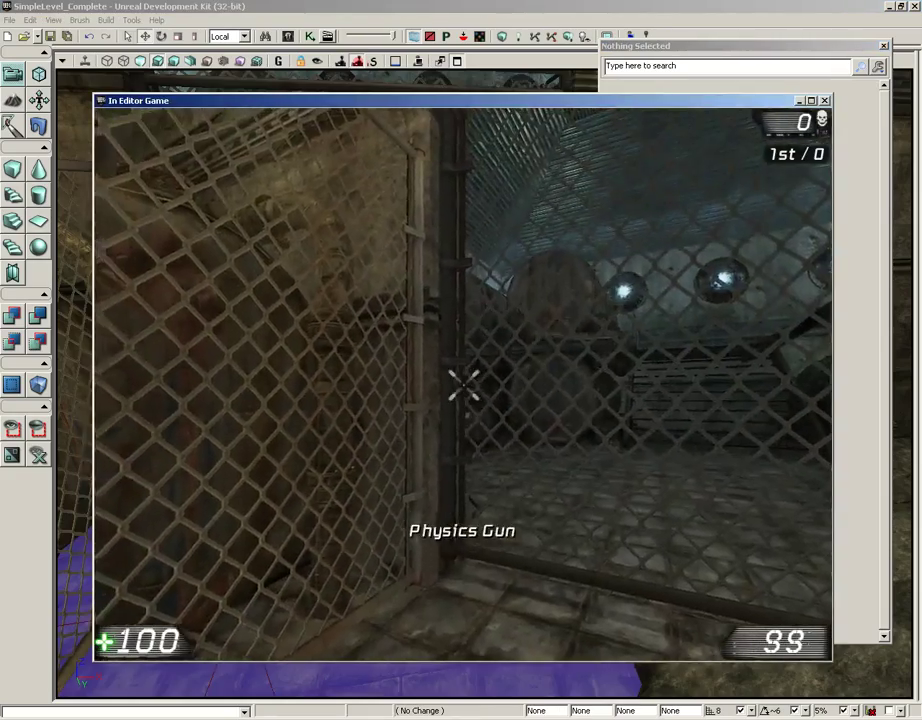
{"action": "key", "text": "w"}
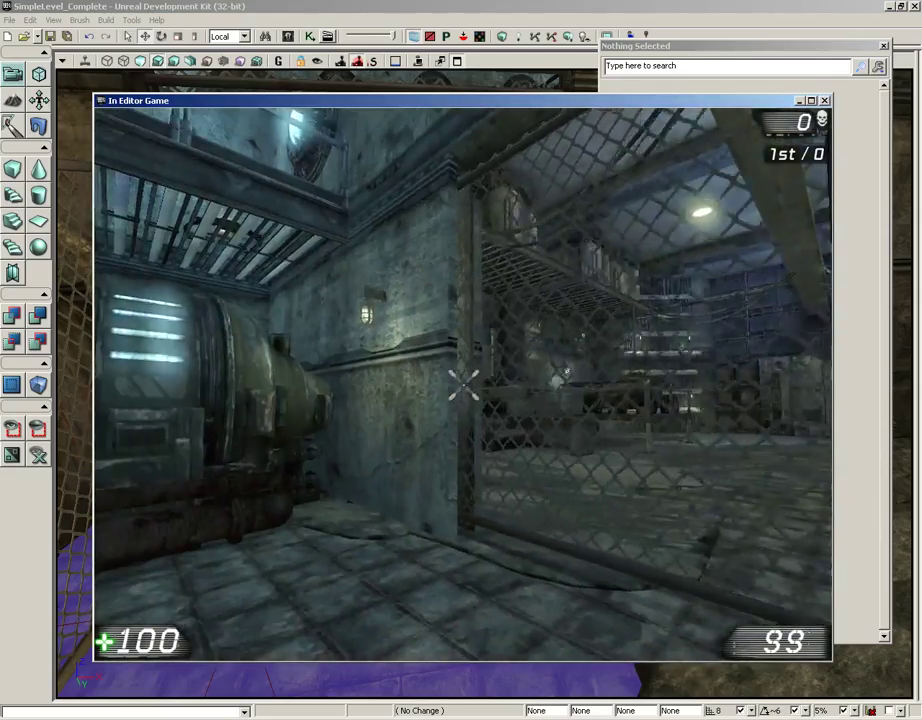
{"action": "key", "text": "w"}
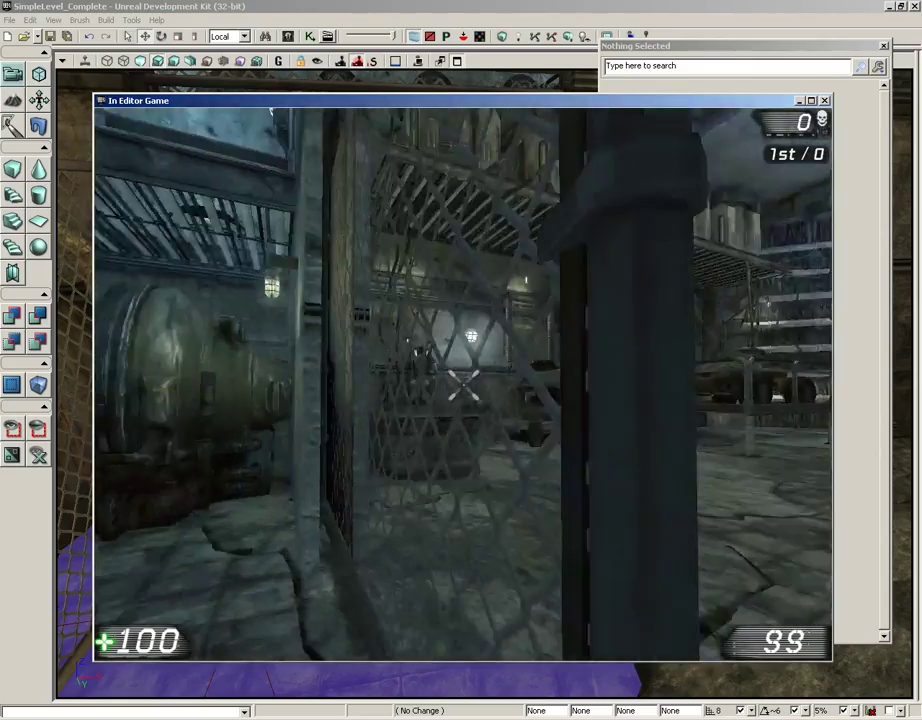
{"action": "key", "text": "s"}
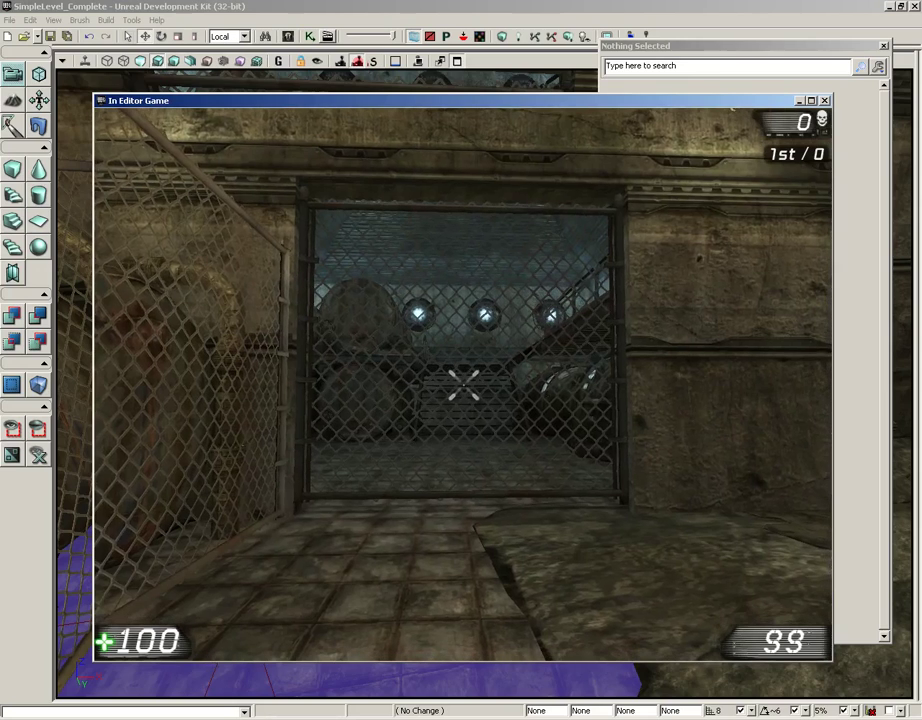